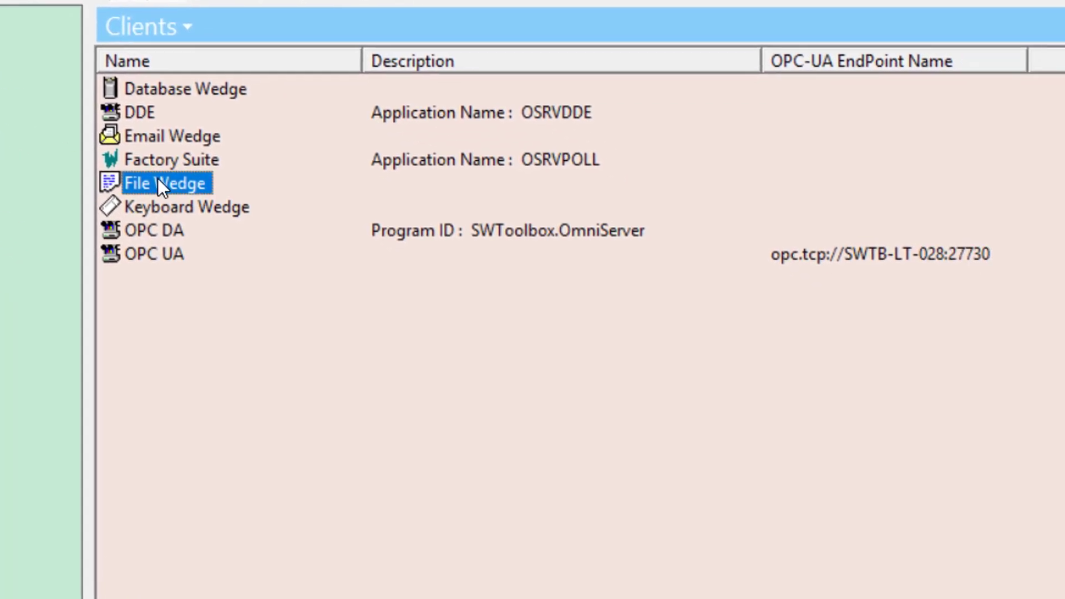
Step: Create a new file wedge named High_Tank_Level
double_click(358, 320)
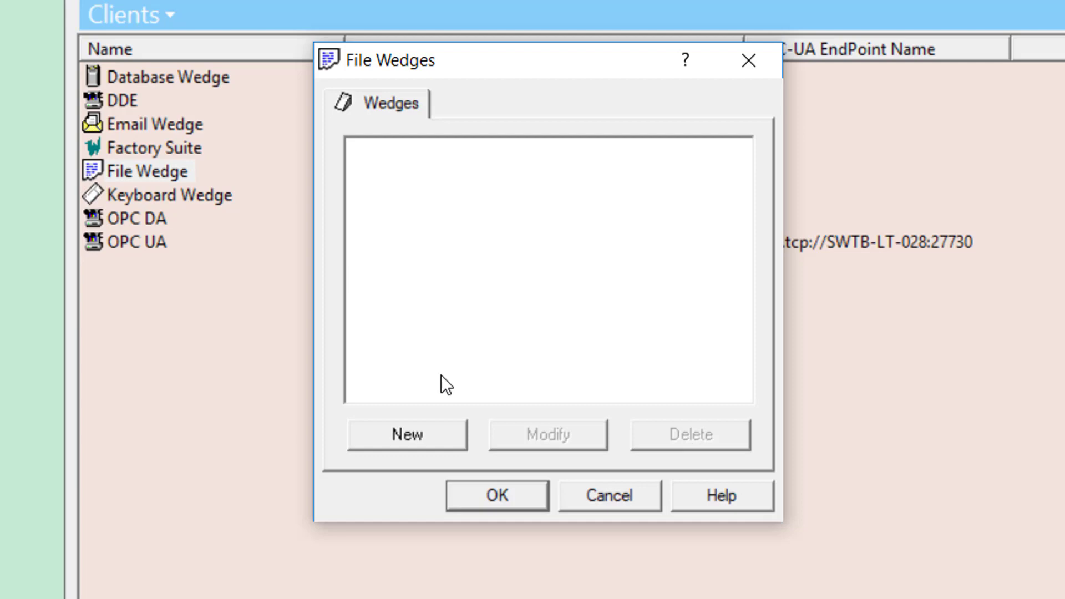
left_click(428, 430)
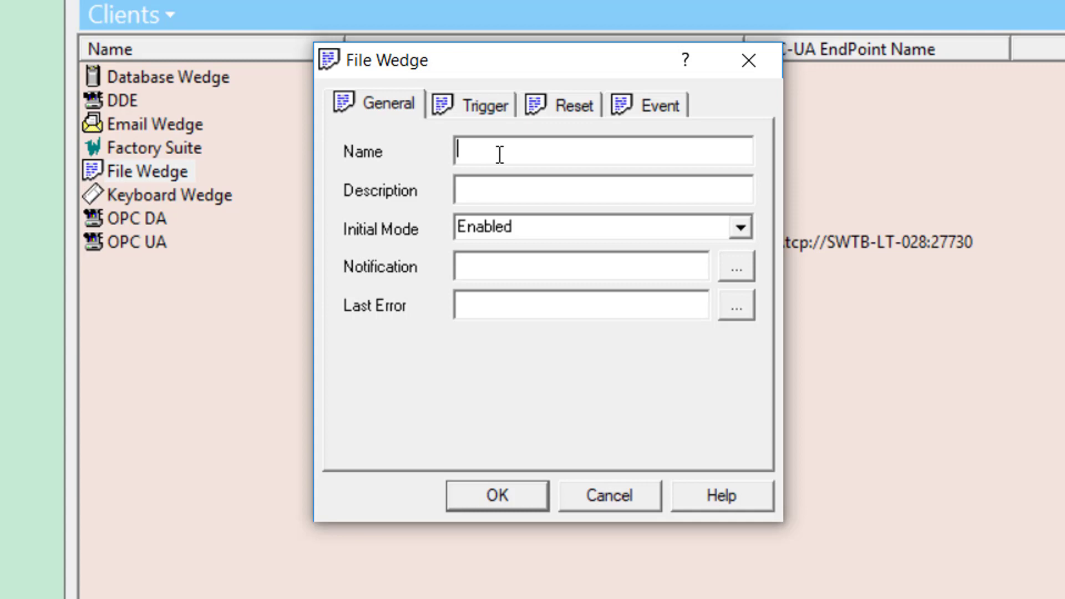
type("High_Tank_Level")
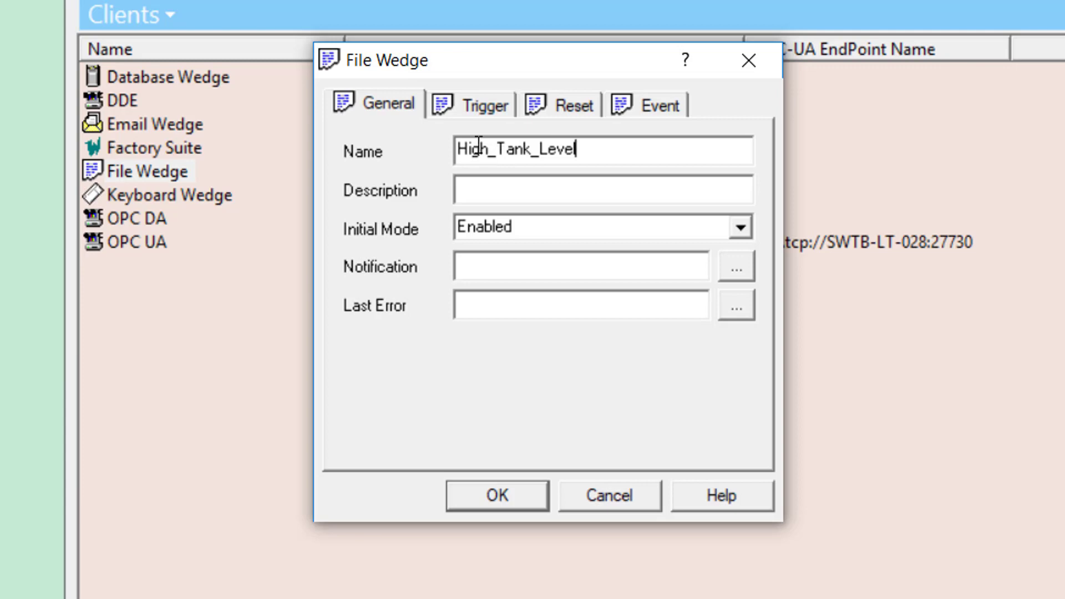
Step: Set the file wedge's description to "Logs to csv file when tank level changes"
left_click(523, 188)
type("Logs to csv fi")
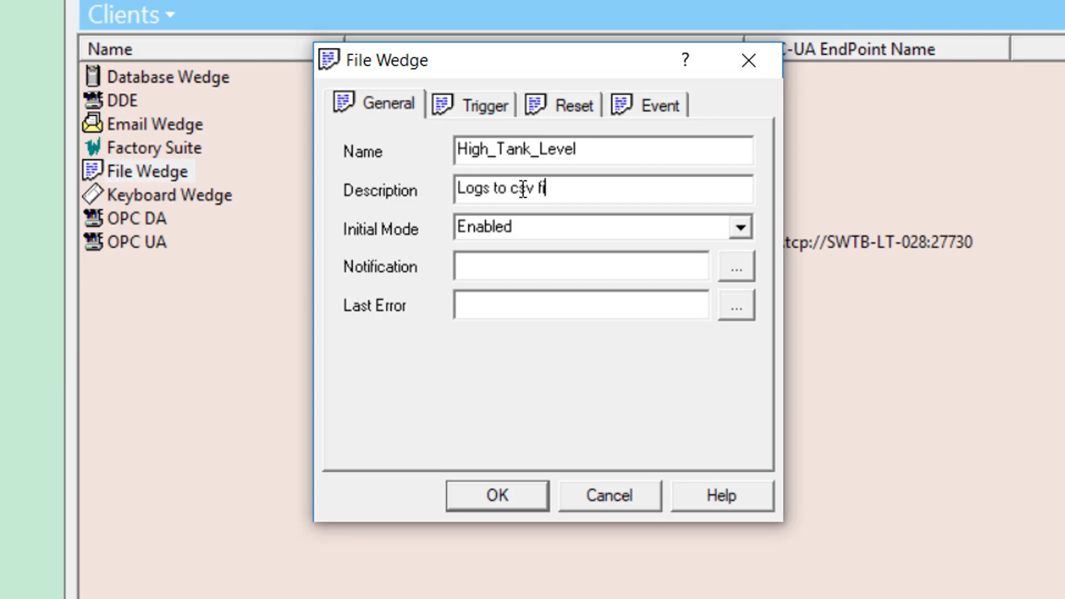
key("BackSpace")
type("i")
key("BackSpace")
type("ile when tan")
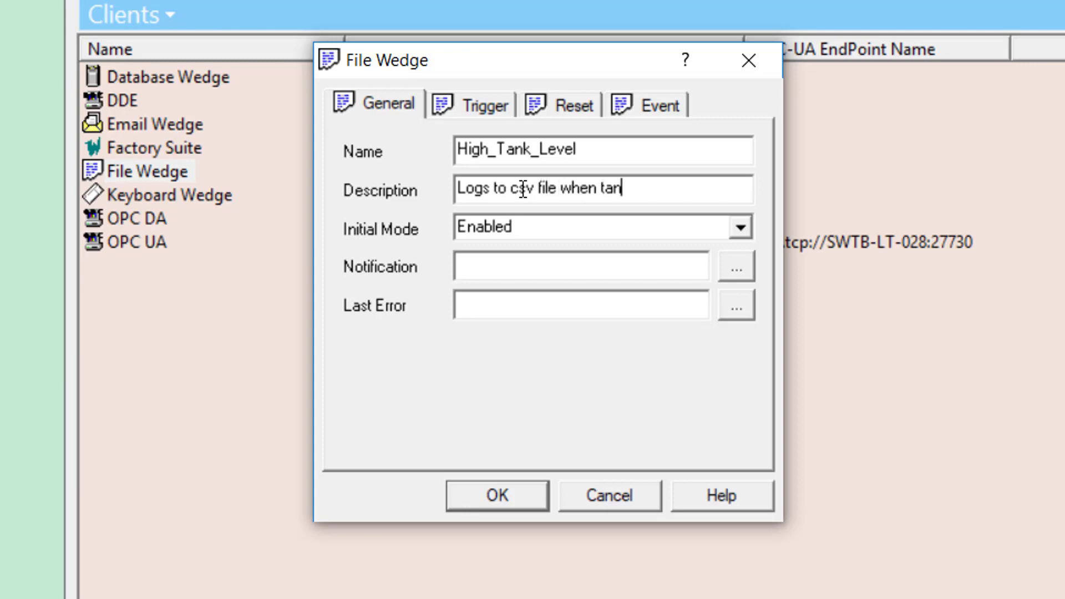
type("k level changes")
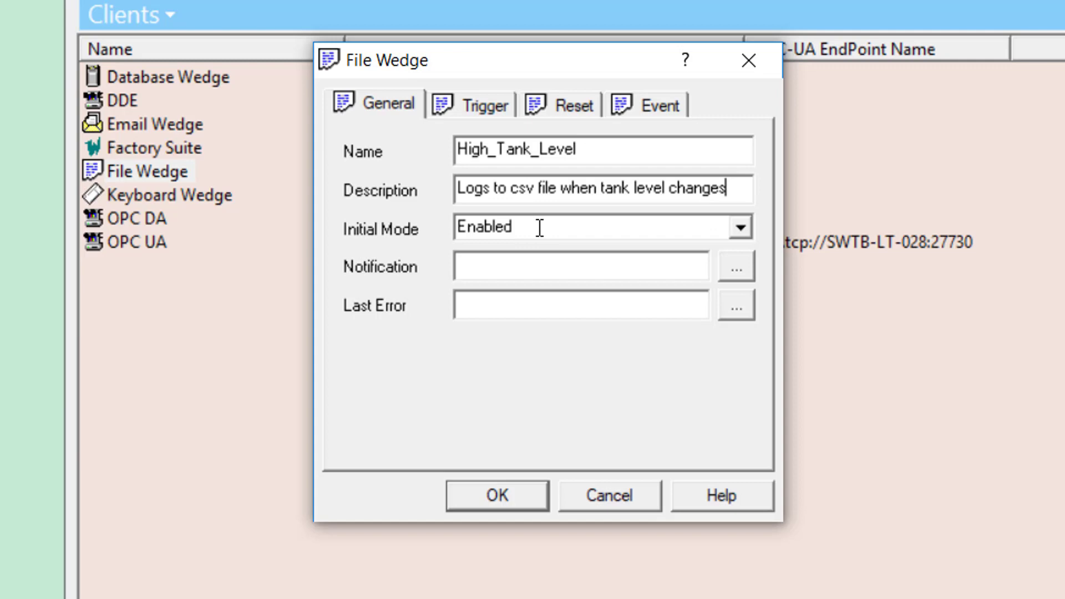
Step: Examine the wedge's Initial Mode options and the items that can be selected for Notification and Last Error
left_click(741, 227)
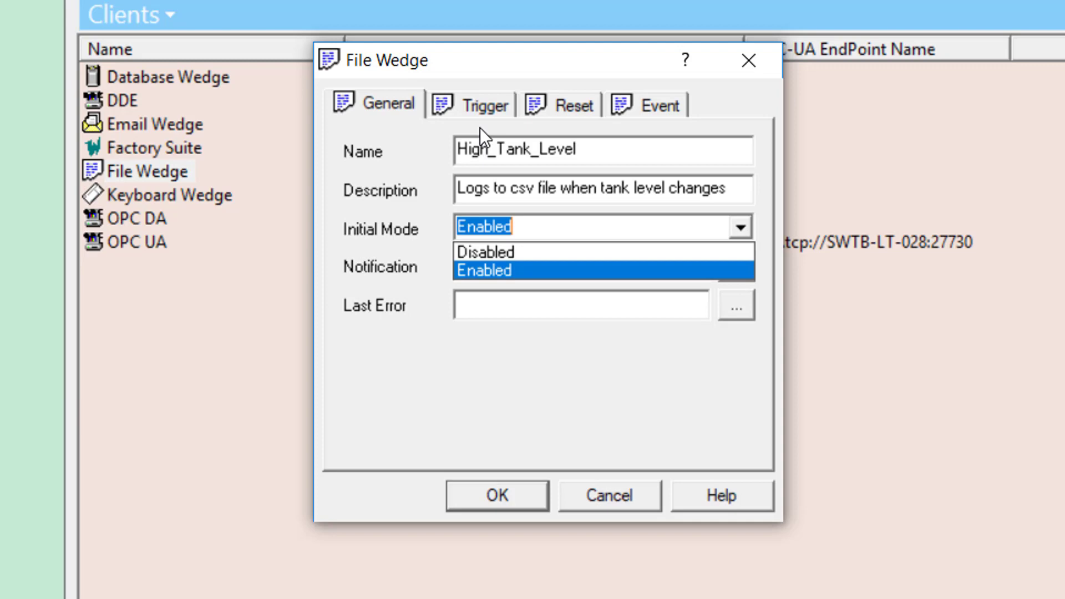
left_click(735, 219)
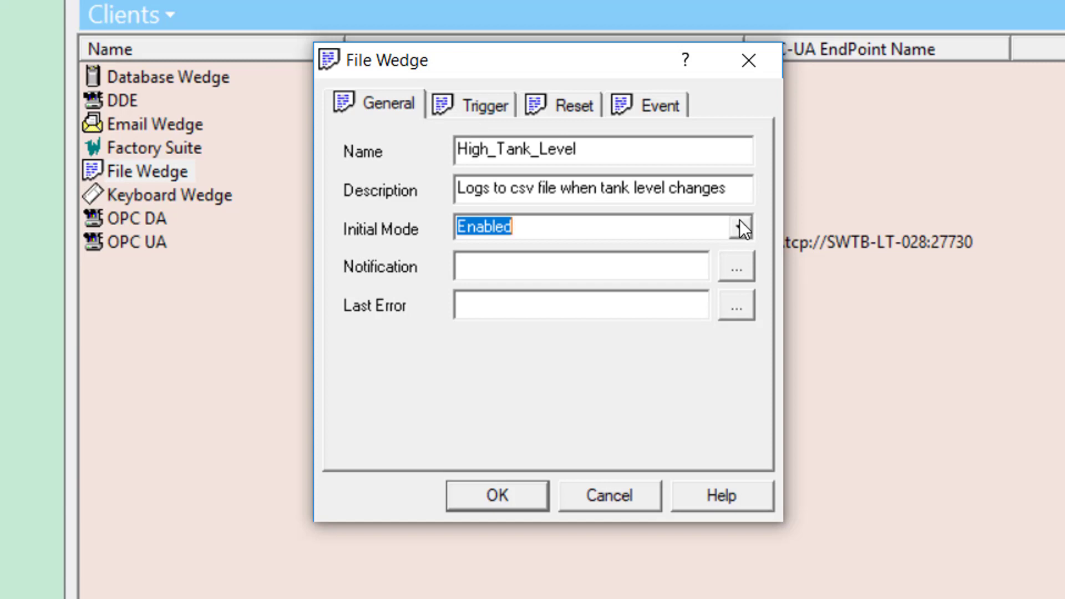
left_click(569, 274)
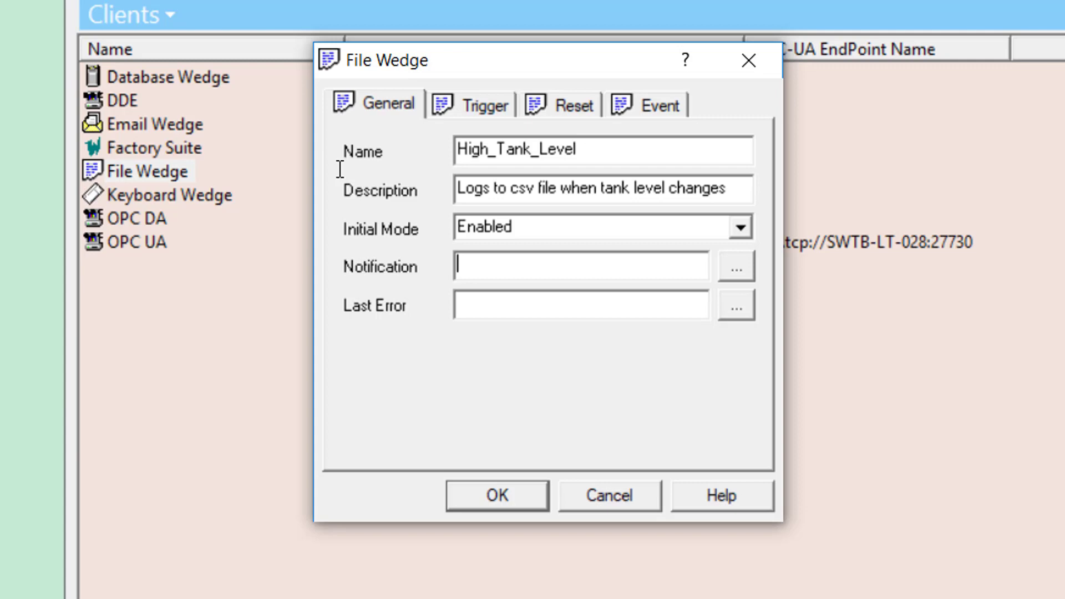
left_click(725, 278)
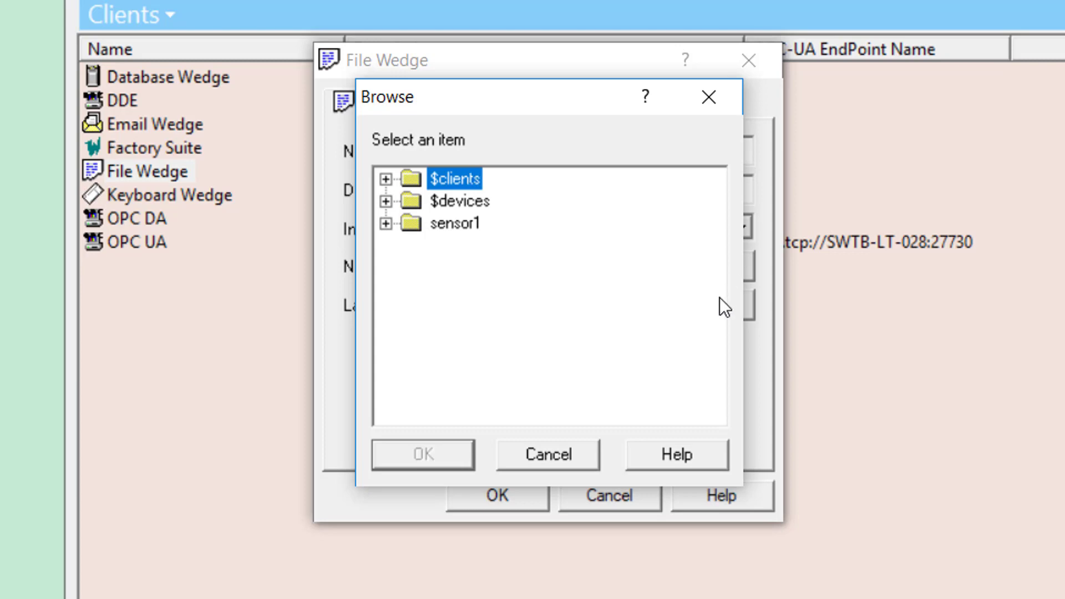
left_click(588, 454)
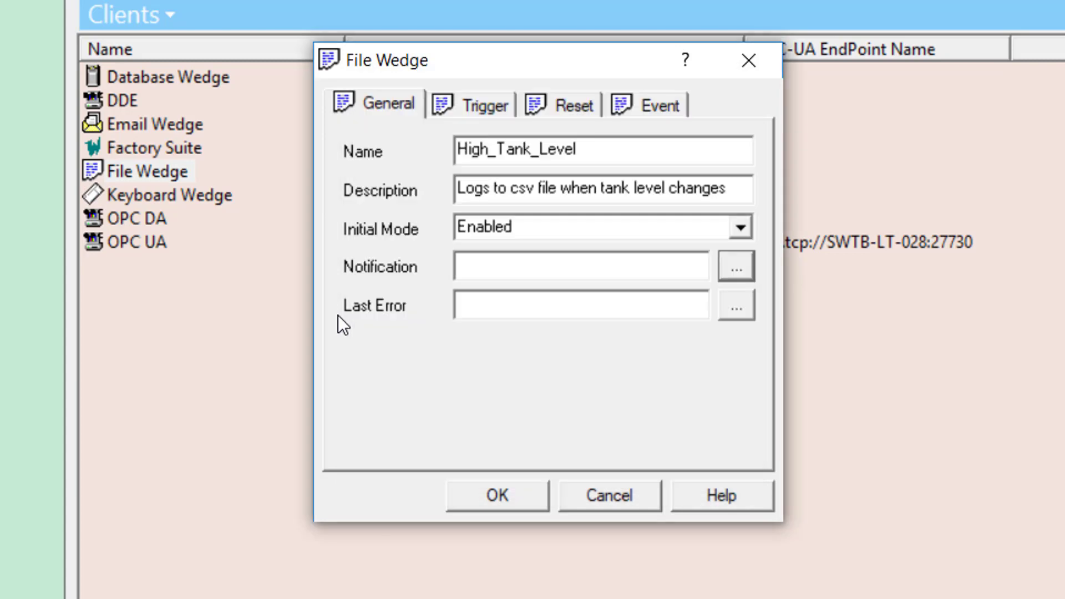
left_click(540, 314)
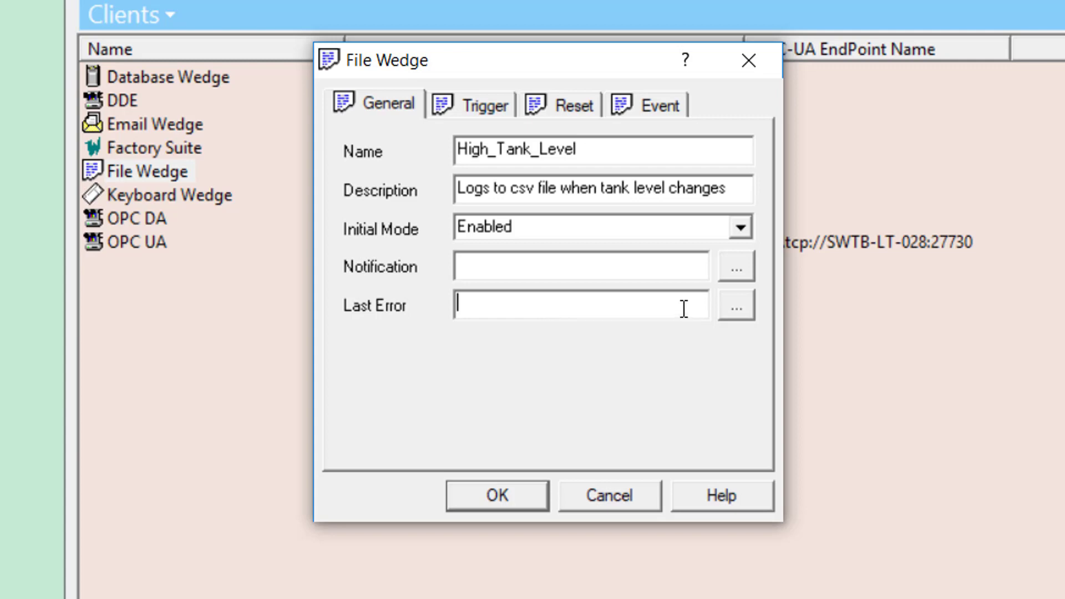
left_click(737, 305)
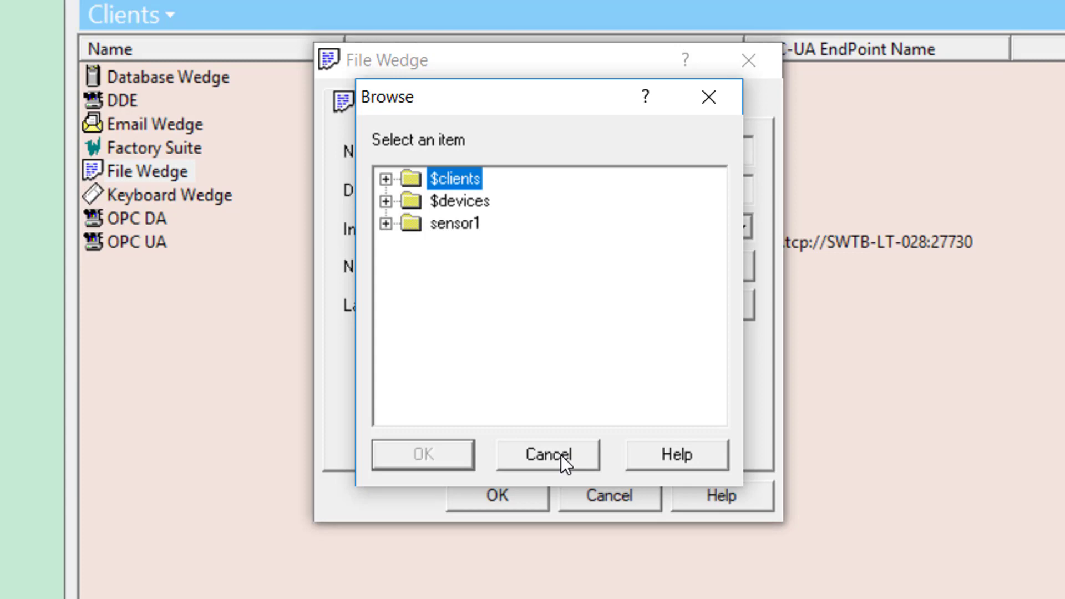
left_click(561, 456)
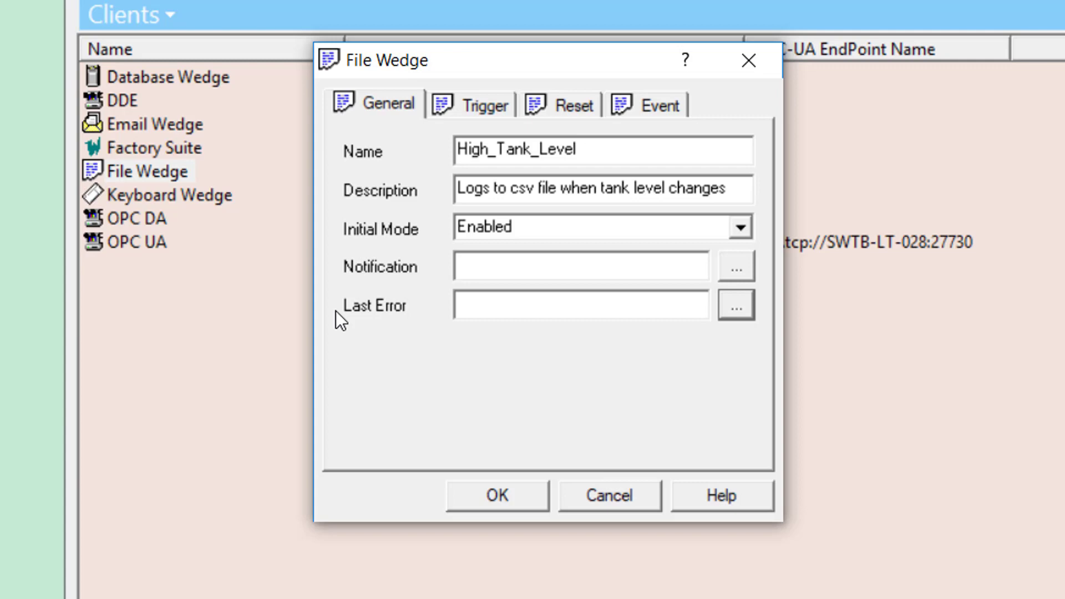
Step: Set the wedge to trigger on any new value of sensor1.TankLevel, leaving the deadband empty
left_click(474, 99)
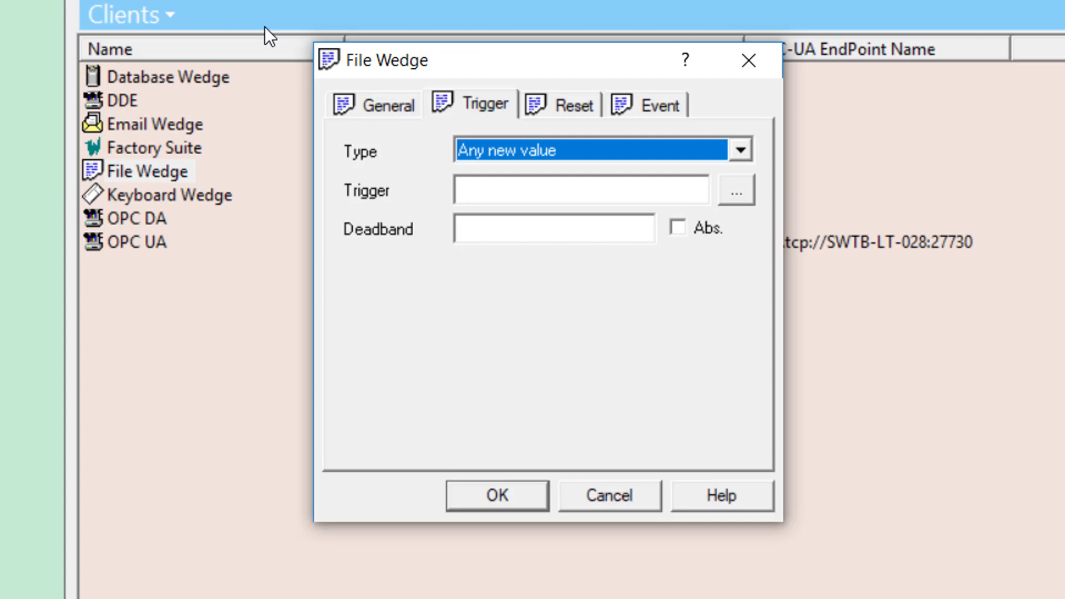
left_click(748, 151)
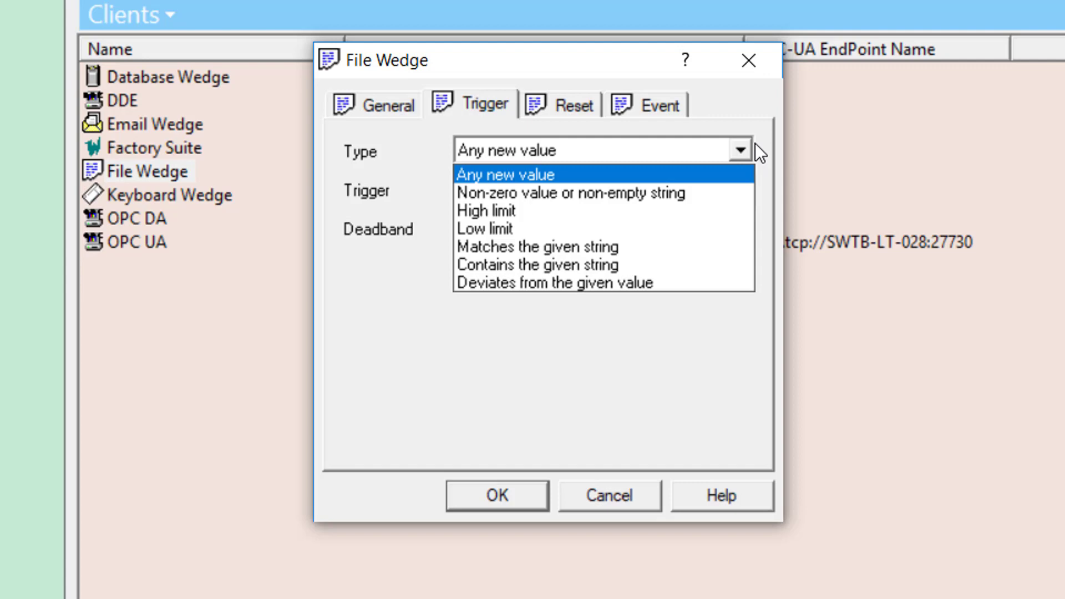
left_click(562, 168)
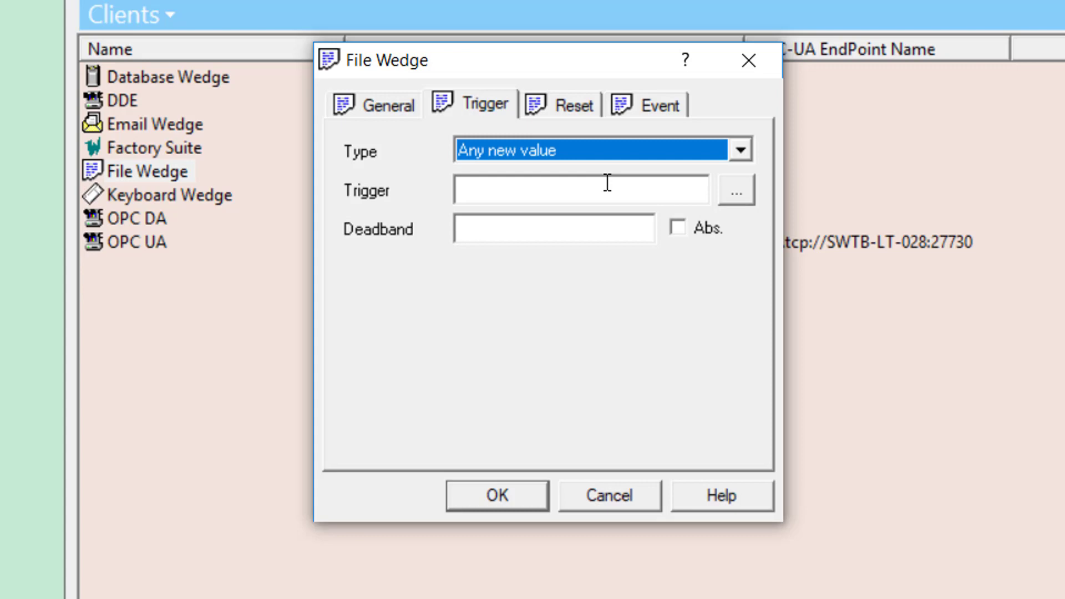
left_click(749, 198)
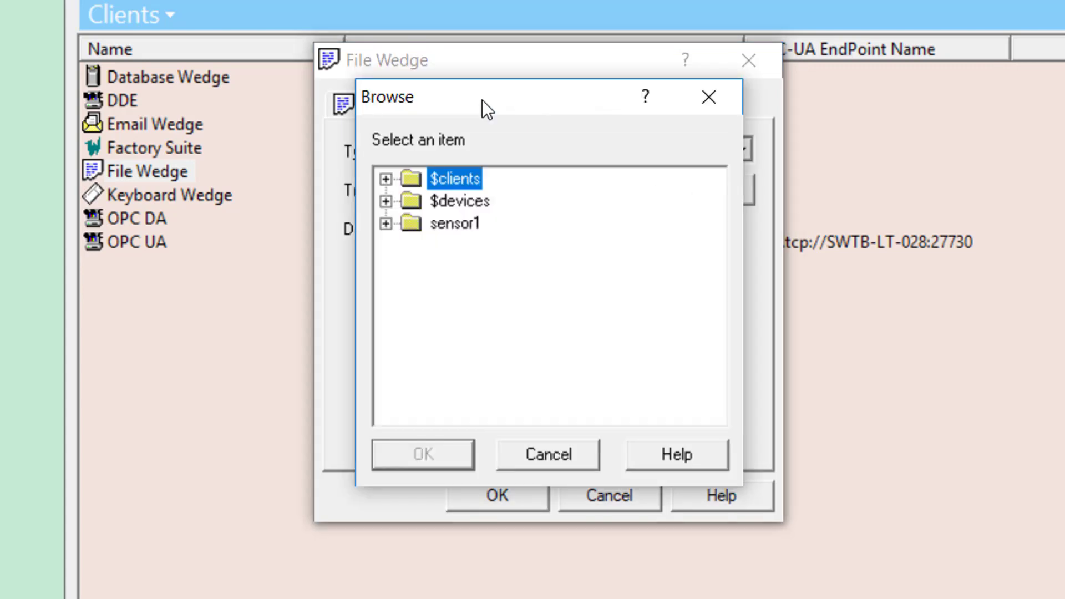
left_click(386, 223)
left_click(482, 297)
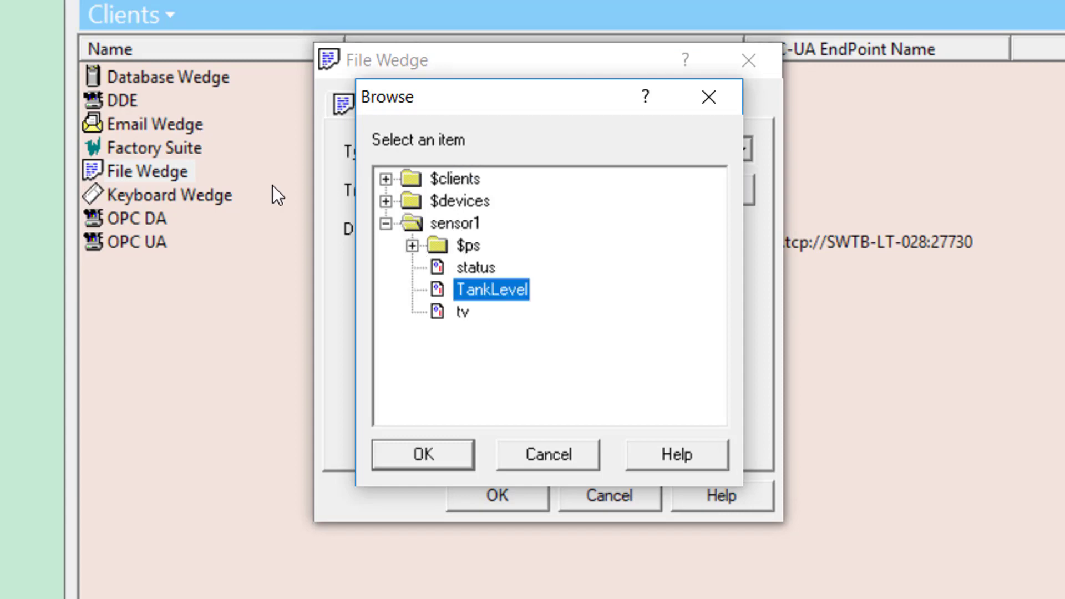
left_click(448, 460)
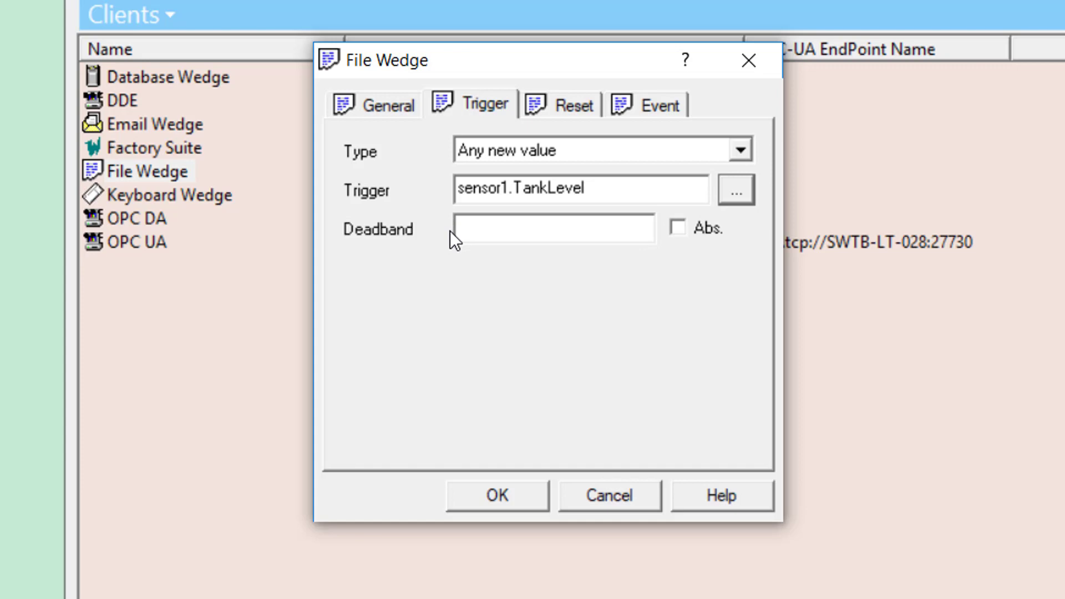
left_click(515, 233)
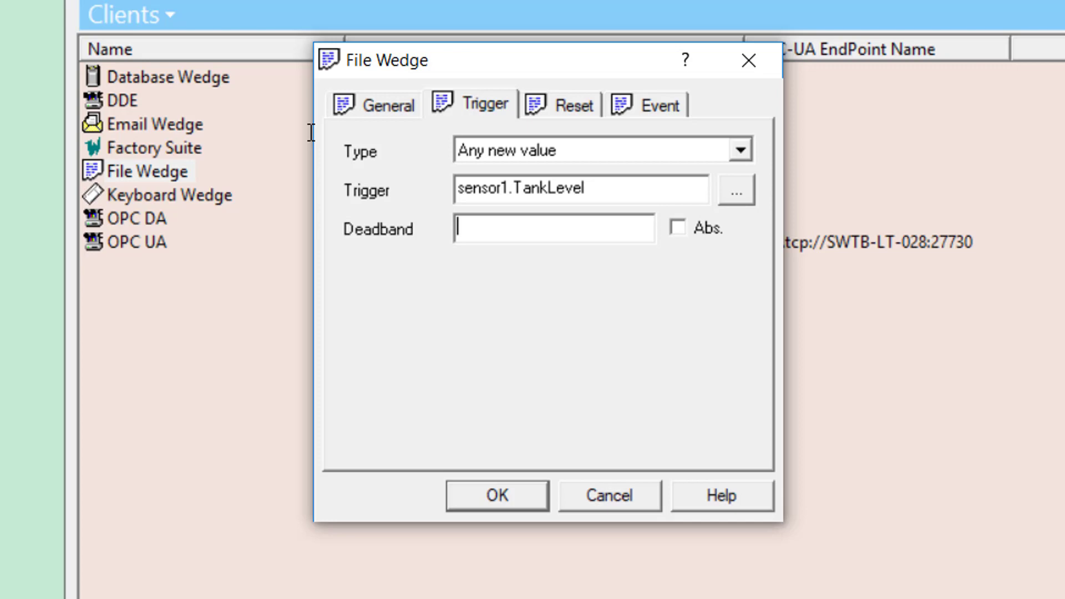
Step: Configure the wedge's reset with sensor1.TankLevel as the reset item and 0 as the reset value
left_click(560, 104)
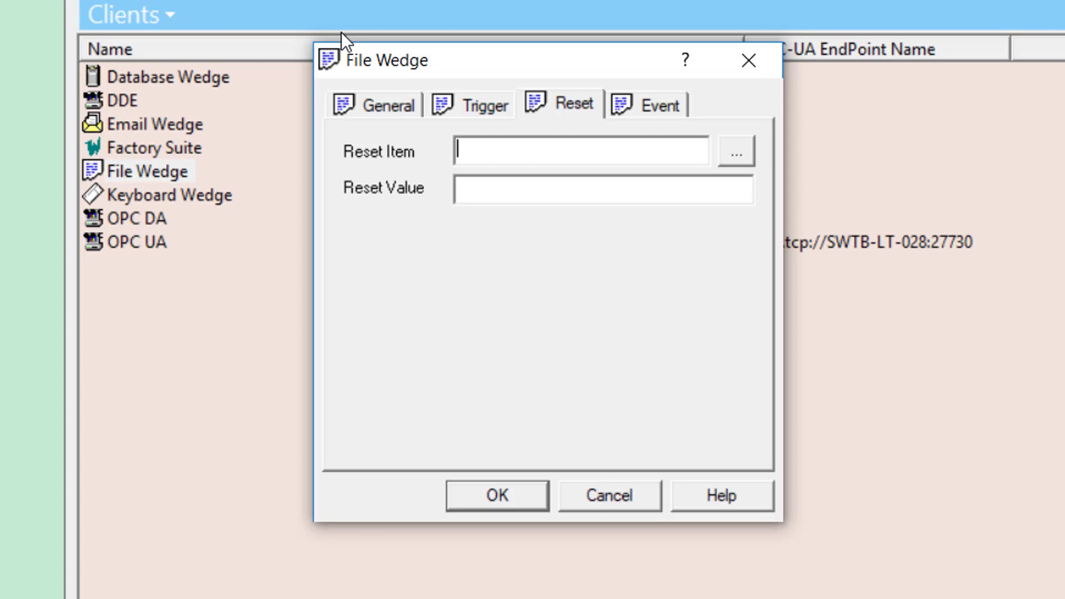
left_click(729, 158)
left_click(386, 223)
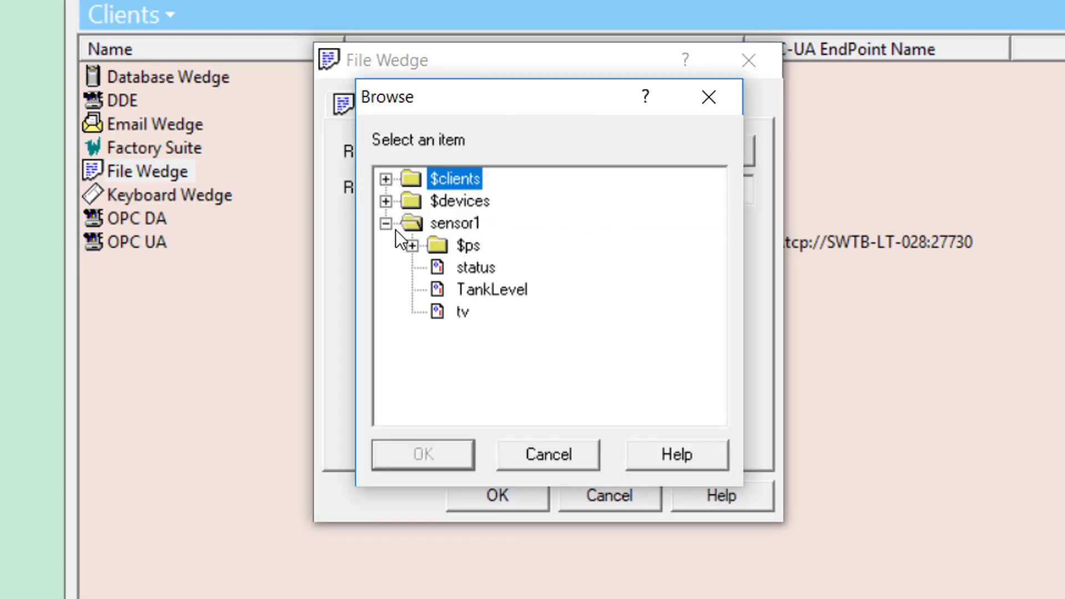
left_click(483, 289)
left_click(438, 453)
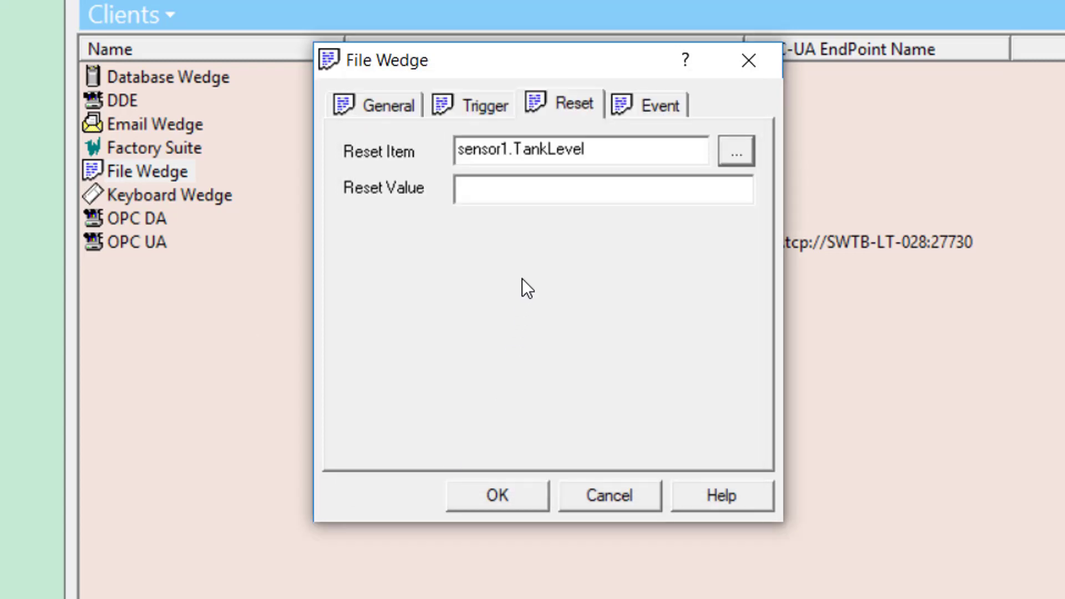
left_click(515, 197)
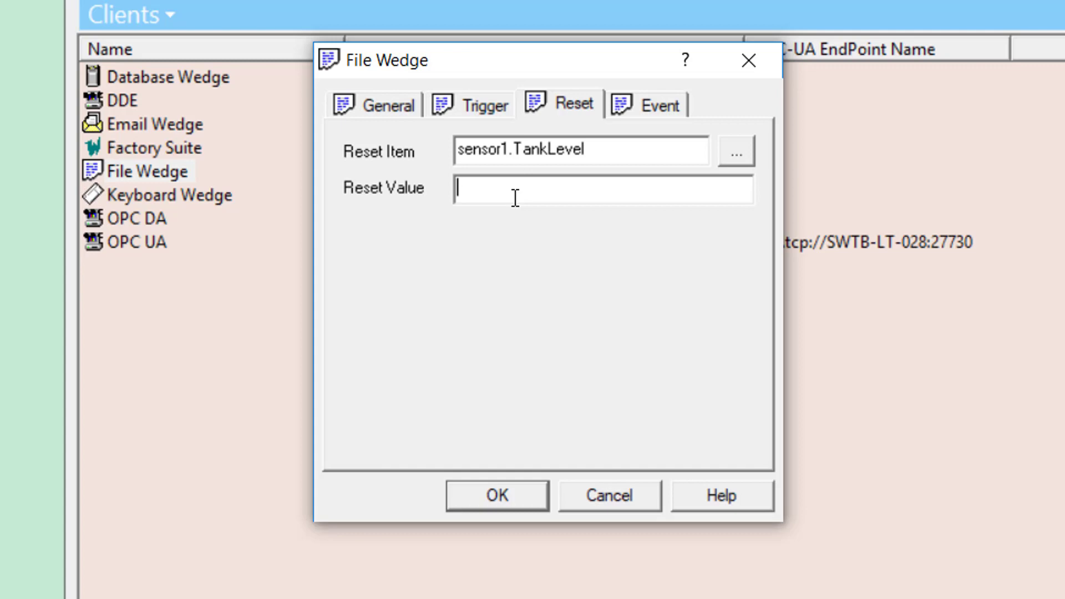
type("0")
Step: While browsing for the wedge's event file, create a folder named OmniServer Wedge Logs on the Desktop
left_click(627, 106)
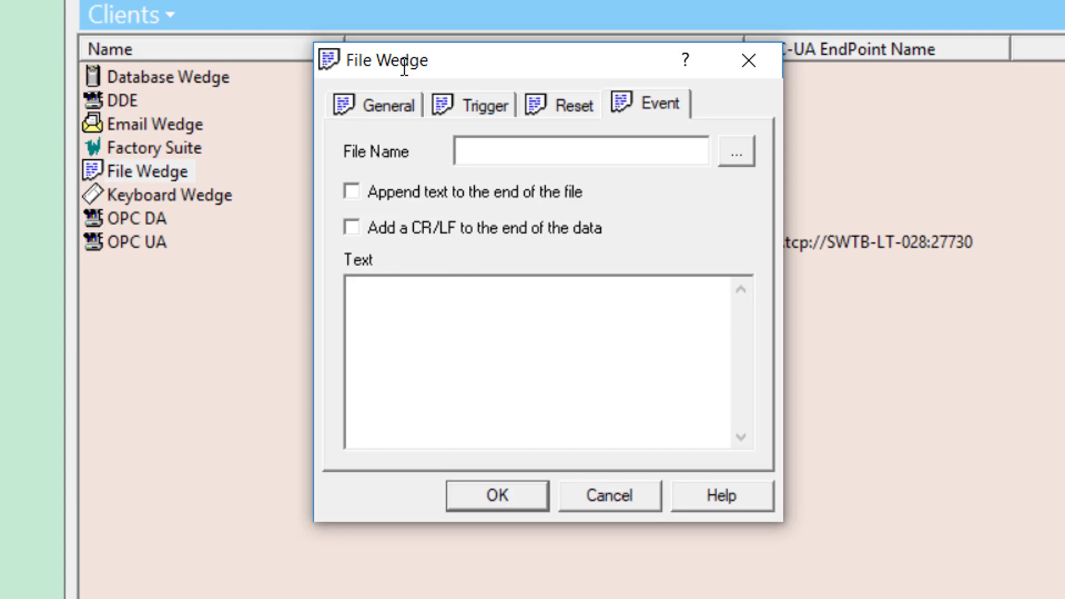
left_click(743, 154)
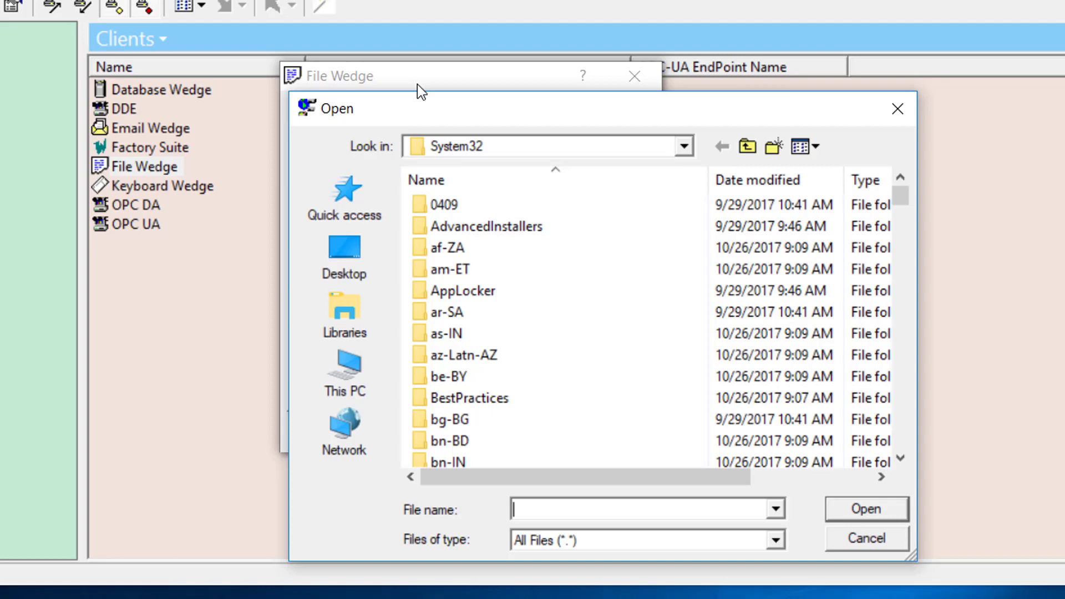
left_click(333, 275)
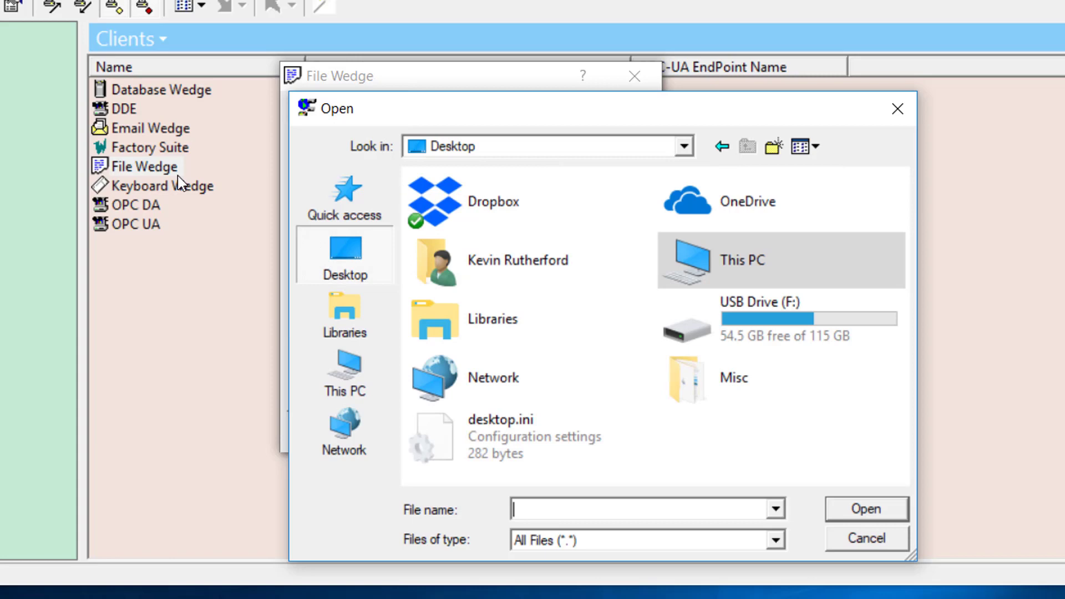
left_click(773, 146)
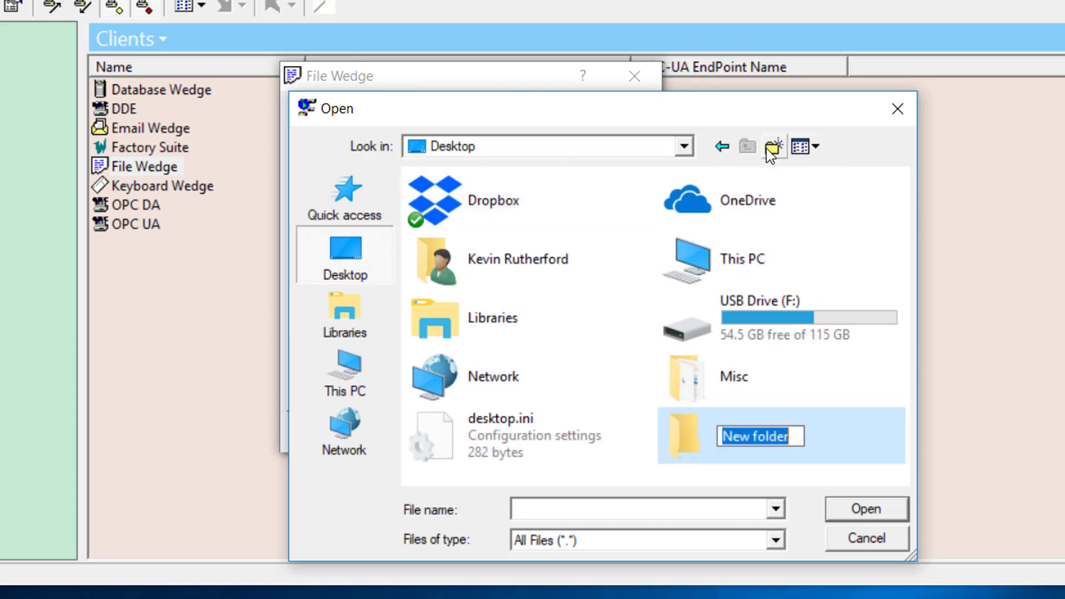
type("Omn")
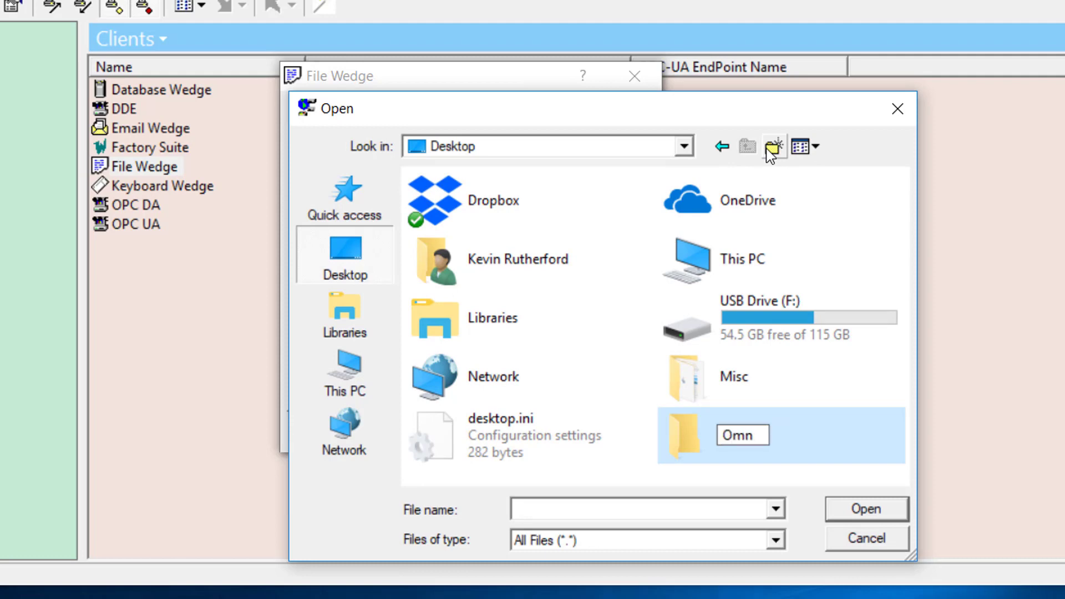
type("iServer We")
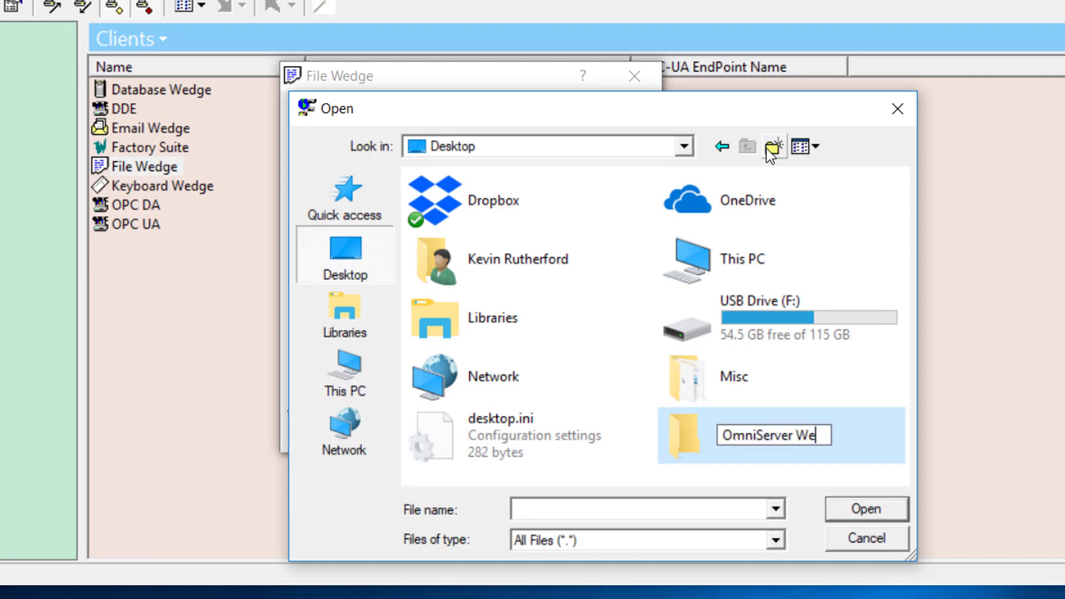
type("dge Logs")
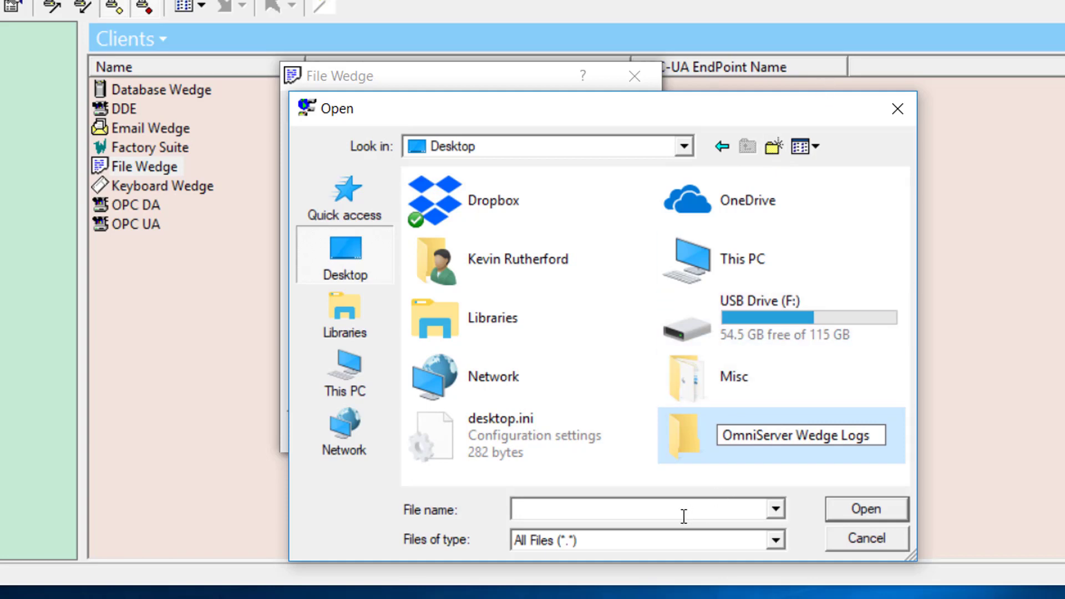
key("Return")
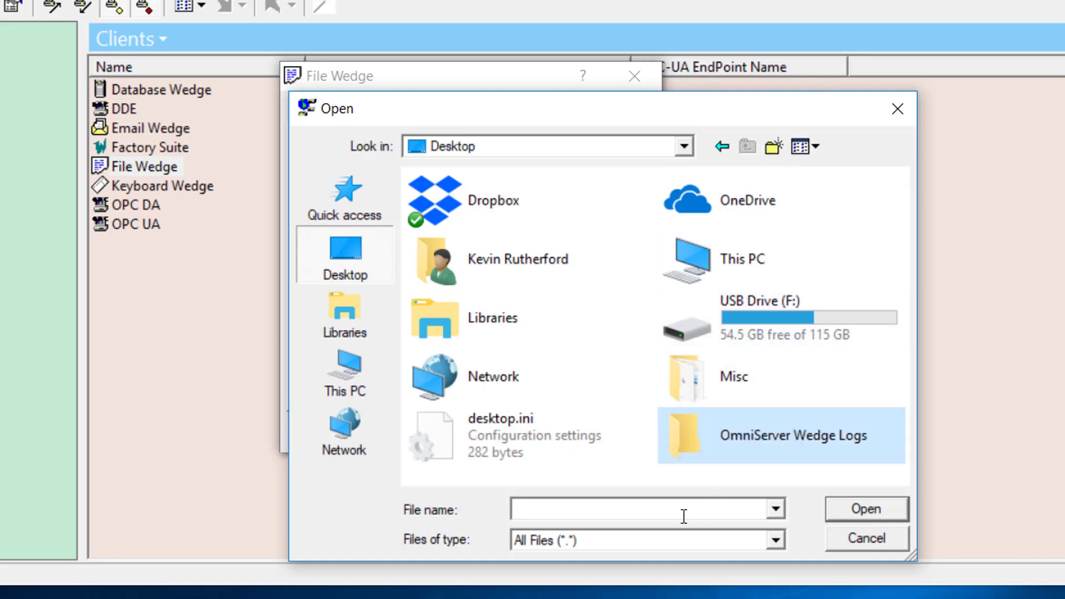
Step: Set the wedge's event file to TankLevel.csv inside the OmniServer Wedge Logs folder and check the end of its path
double_click(720, 454)
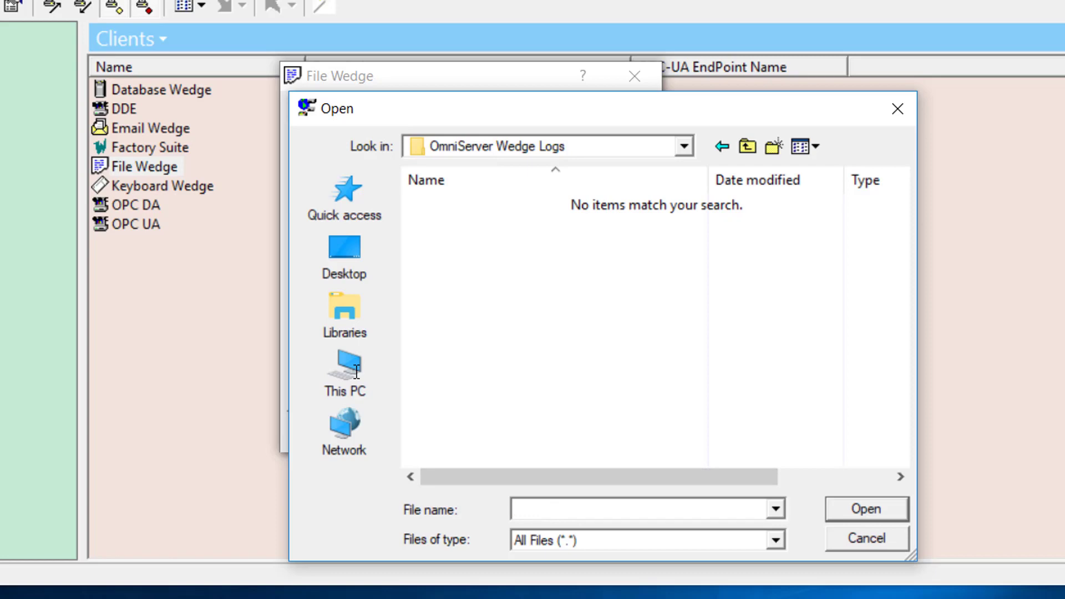
type("TankLevel.csv")
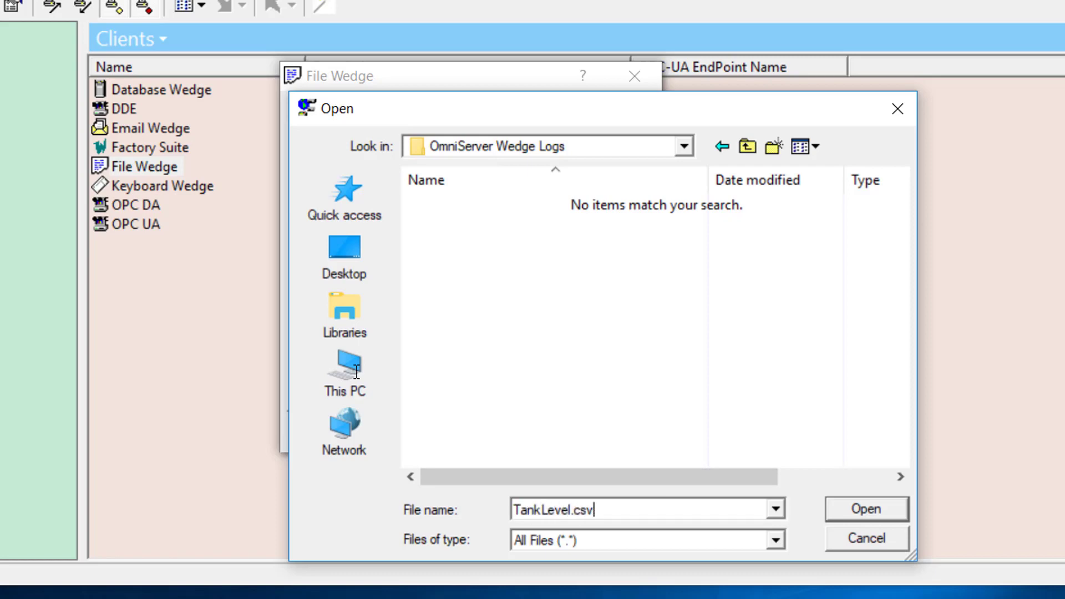
left_click(849, 505)
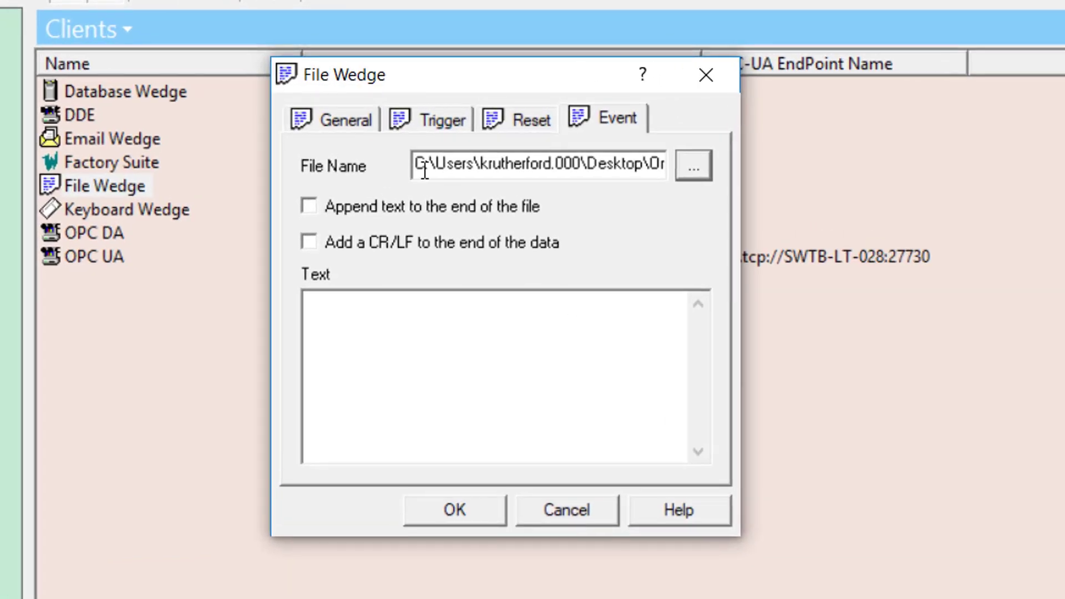
left_click_drag(409, 159, 649, 182)
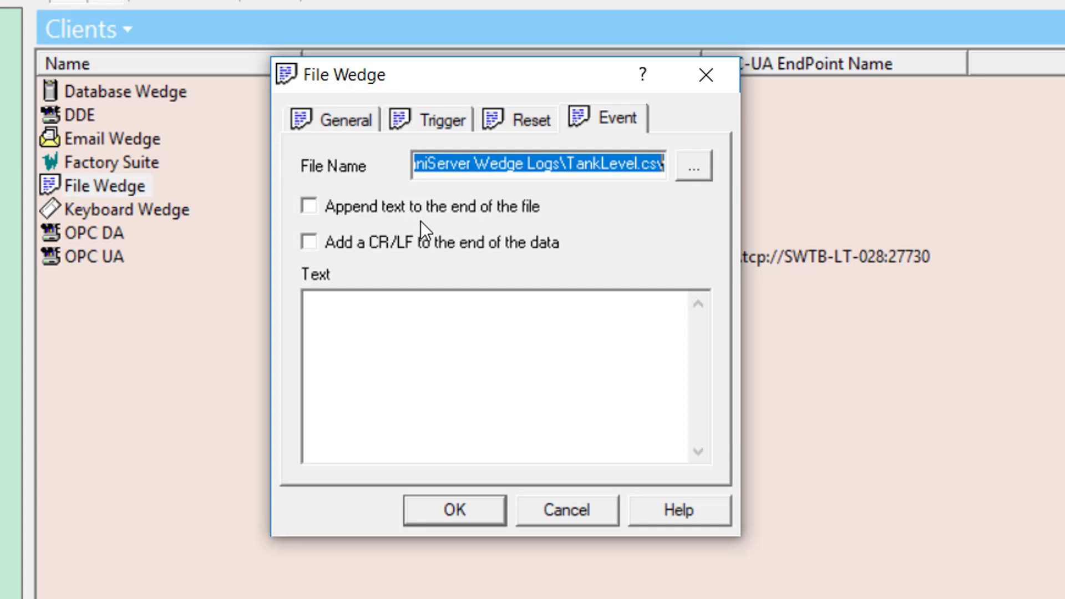
Step: Have the wedge append text to the end of the file and add a CR/LF to the end of the data
left_click(306, 206)
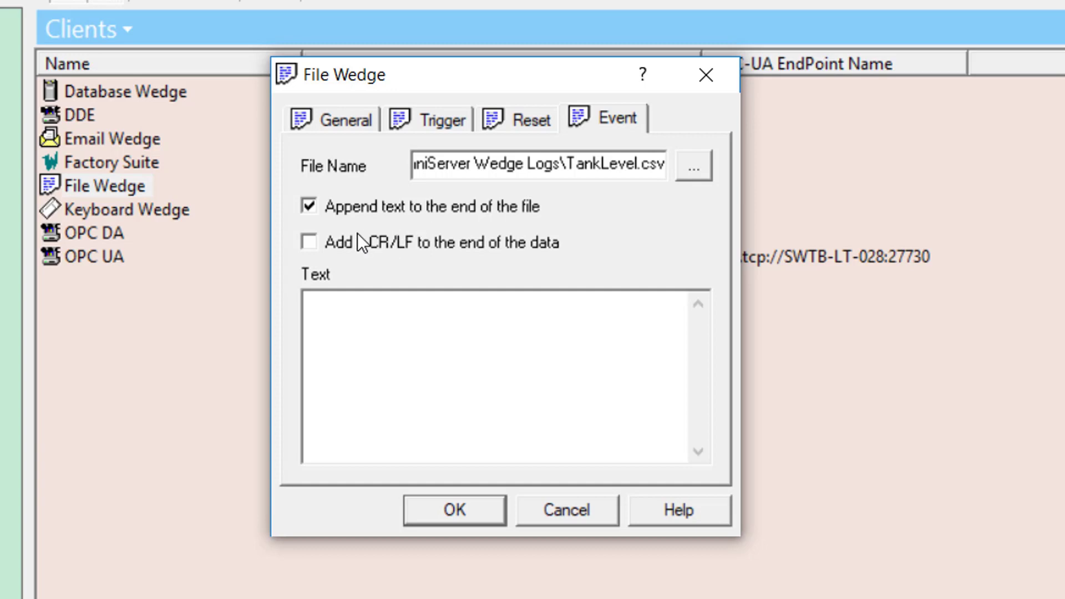
left_click(309, 242)
left_click(405, 337)
type("abcd")
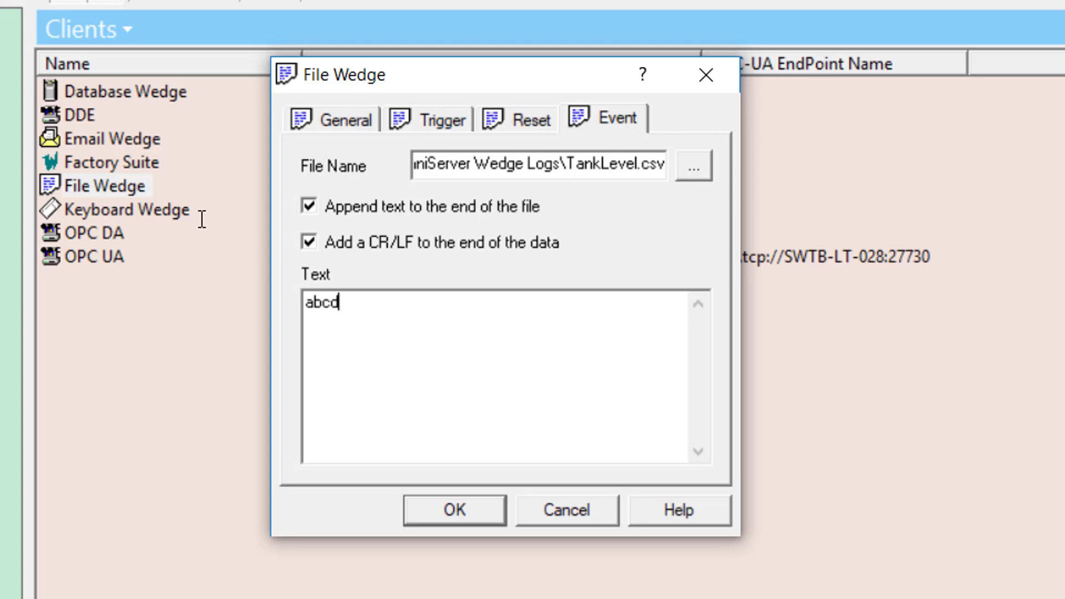
key("BackSpace")
key("BackSpace")
key("BackSpace")
key("BackSpace")
Step: Enter {Sensor1.TankLevel.Timestamp},{Sensor1.TankLevel.Value} as the event text, with the value divided by .264 inside its braces
type("{Sensor1")
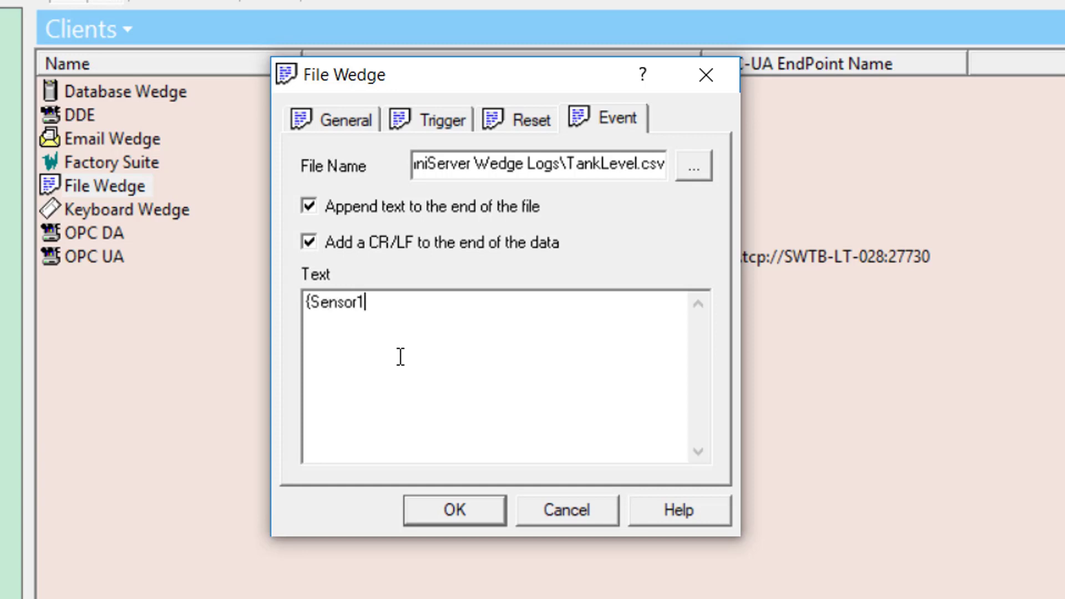
type(".TankLevel.Time")
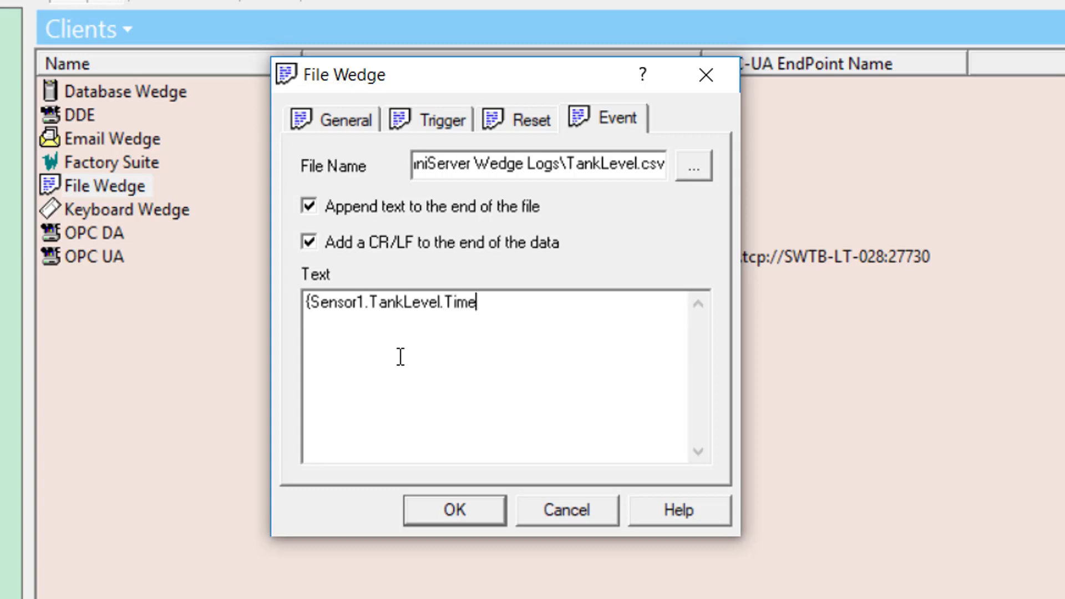
type("stamp}")
type(",{Sensor1.")
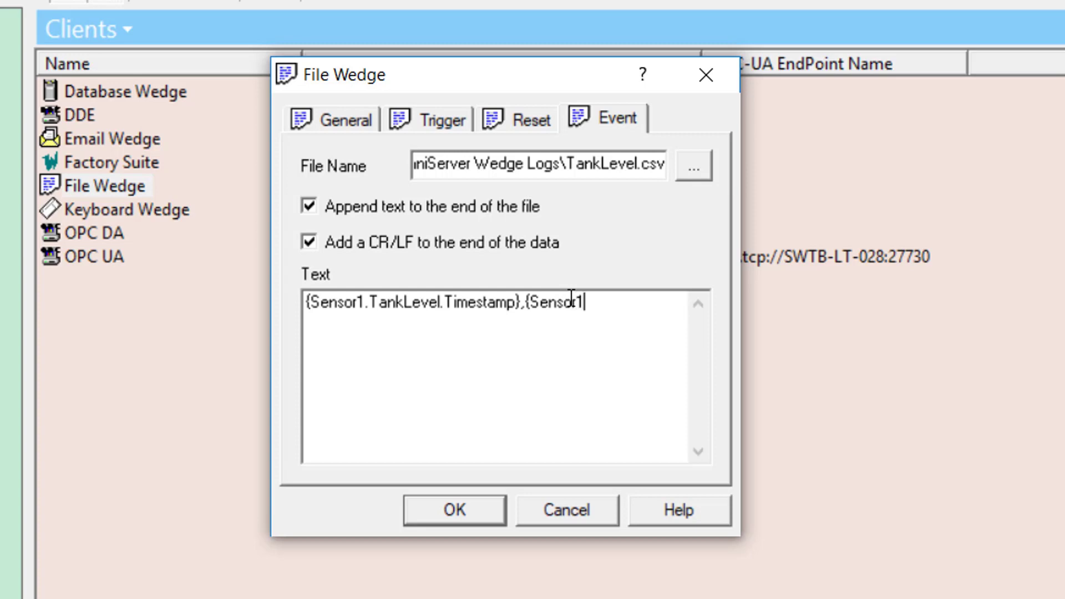
type("TankLevel.")
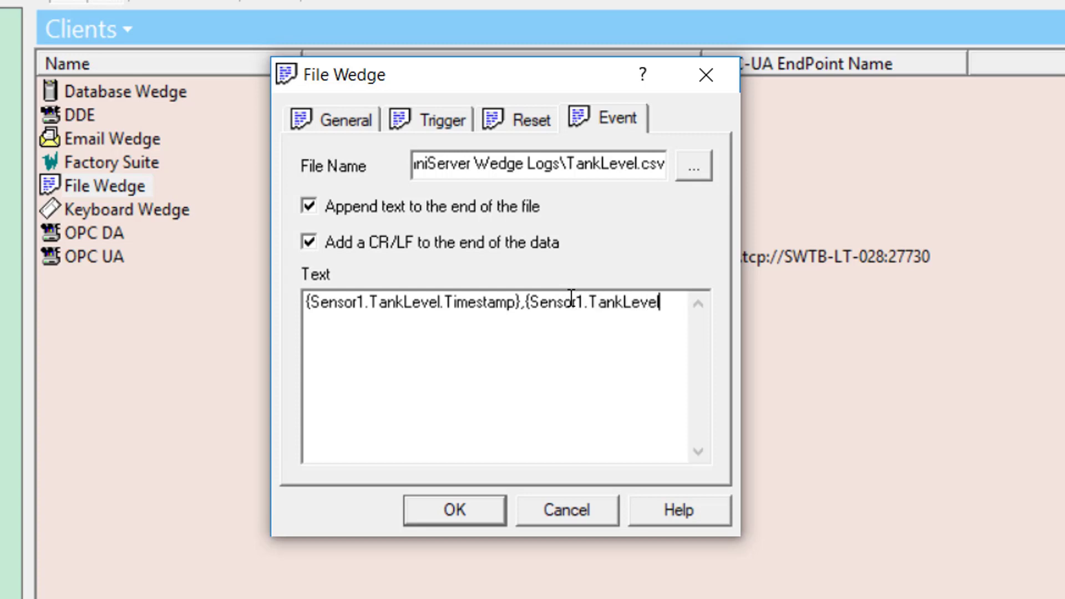
type("Value")
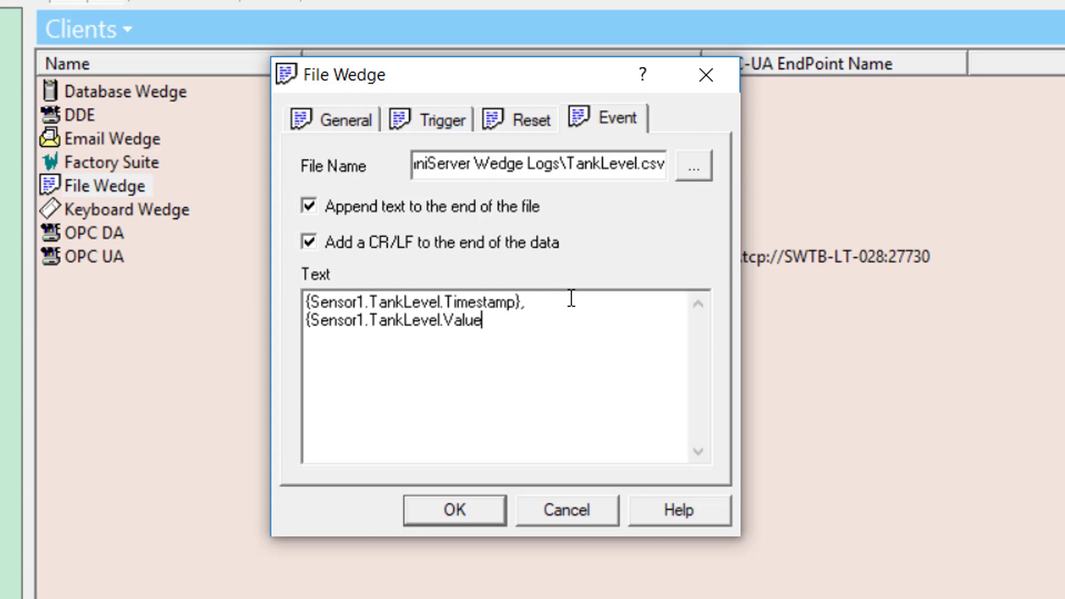
type("}")
left_click(483, 319)
type("/.264")
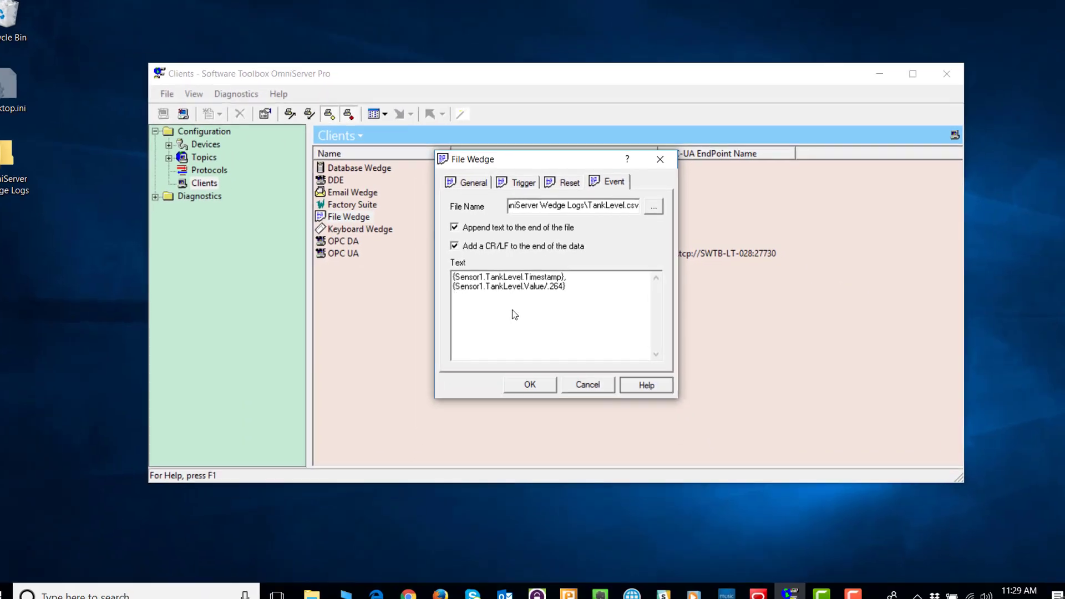
Step: Consult the help for the wedge's event settings and its section on Expressions
left_click(679, 510)
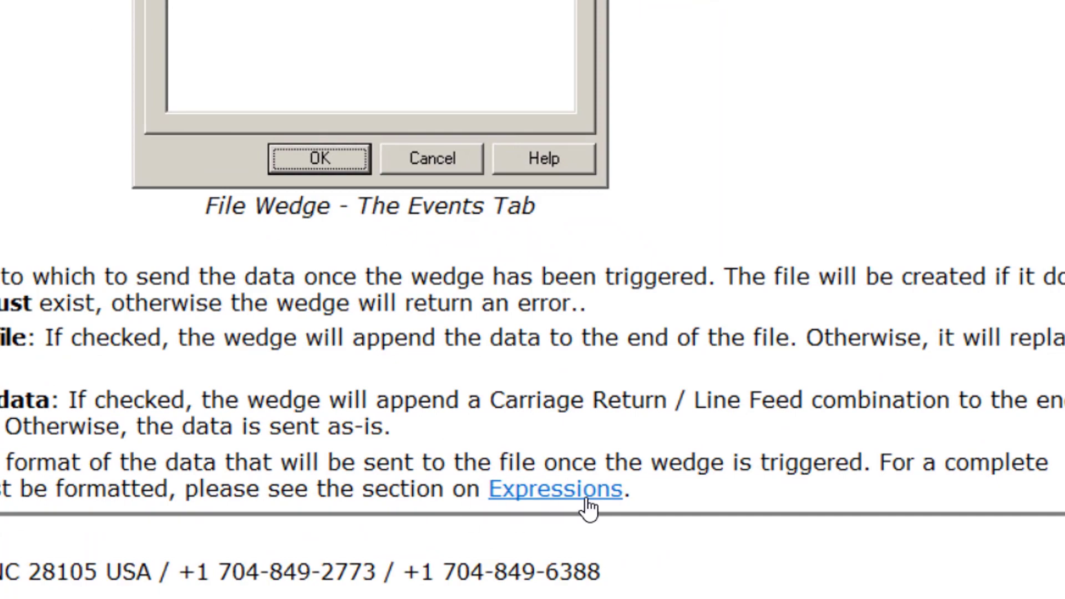
left_click(552, 497)
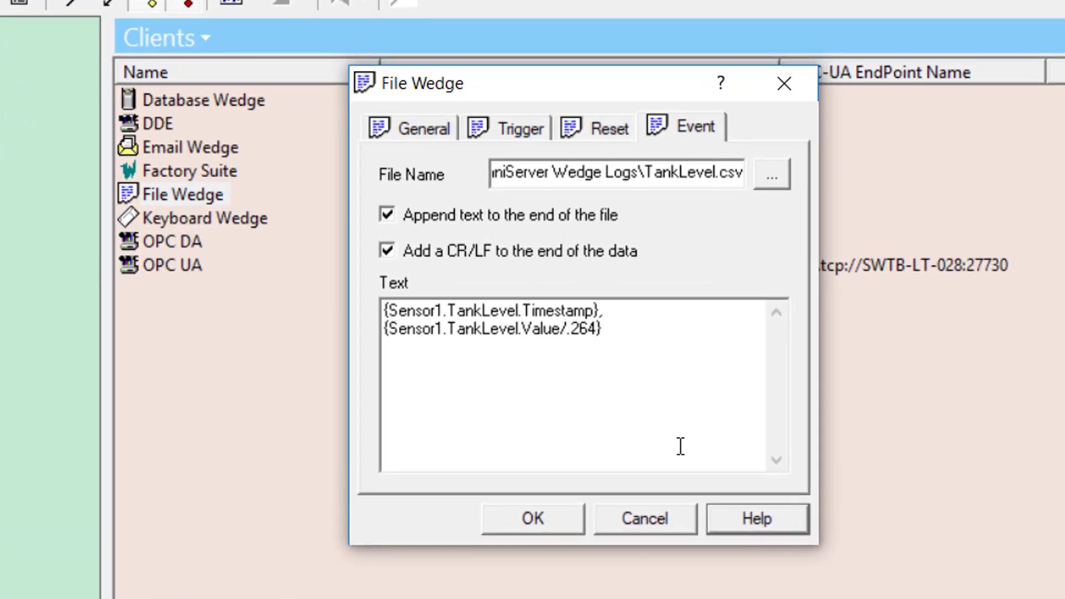
Step: Save the new file wedge and accept the list of file wedges
left_click(524, 530)
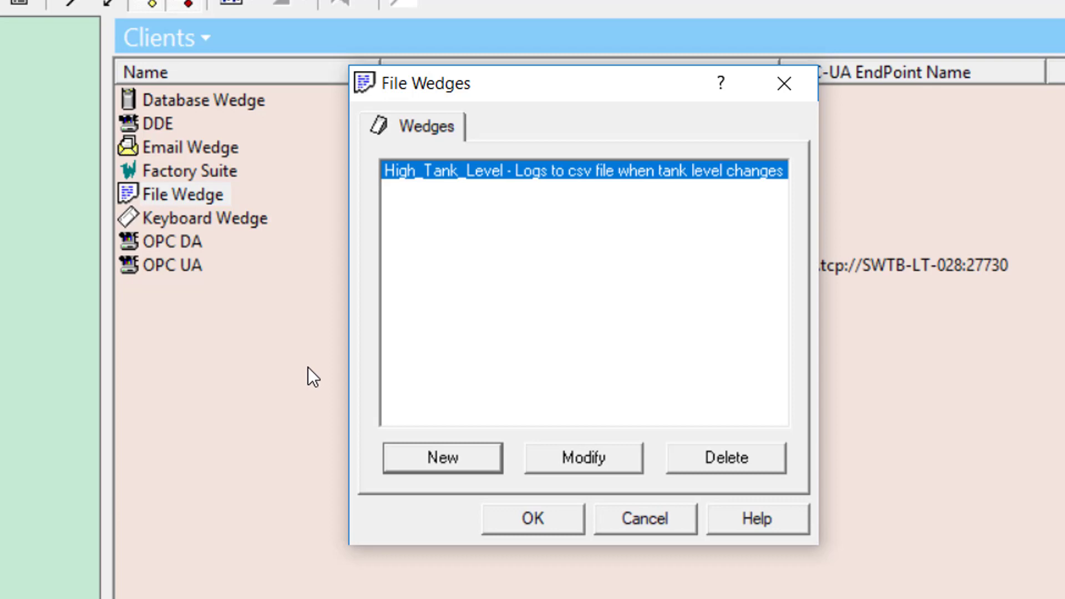
left_click(528, 519)
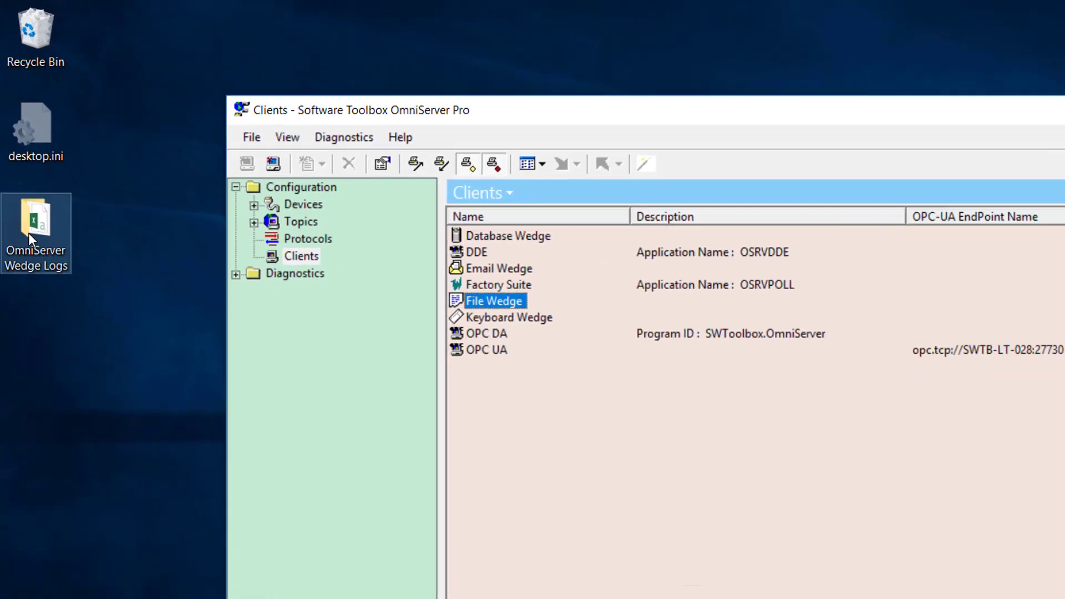
Step: Open TankLevel.csv from the OmniServer Wedge Logs desktop folder in Excel, fit columns A and B to their contents, and inspect cell B1
double_click(41, 334)
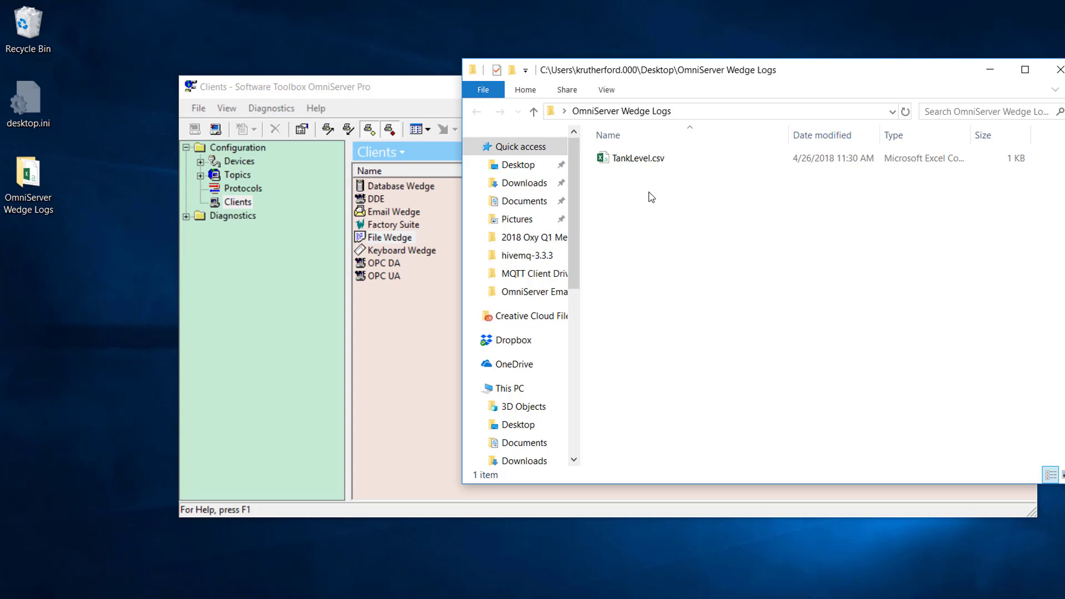
double_click(638, 160)
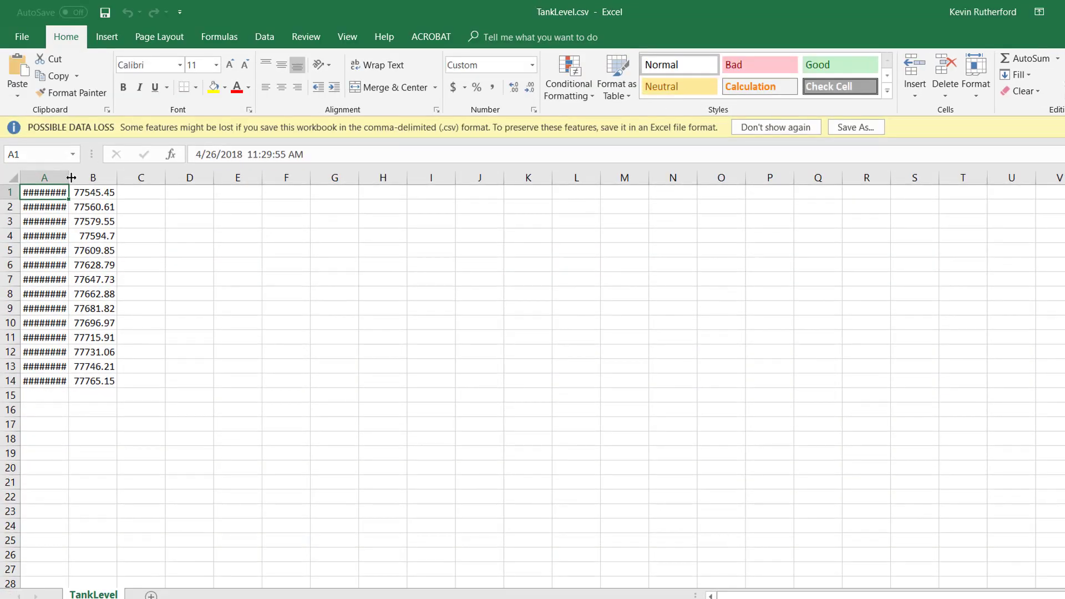
double_click(71, 179)
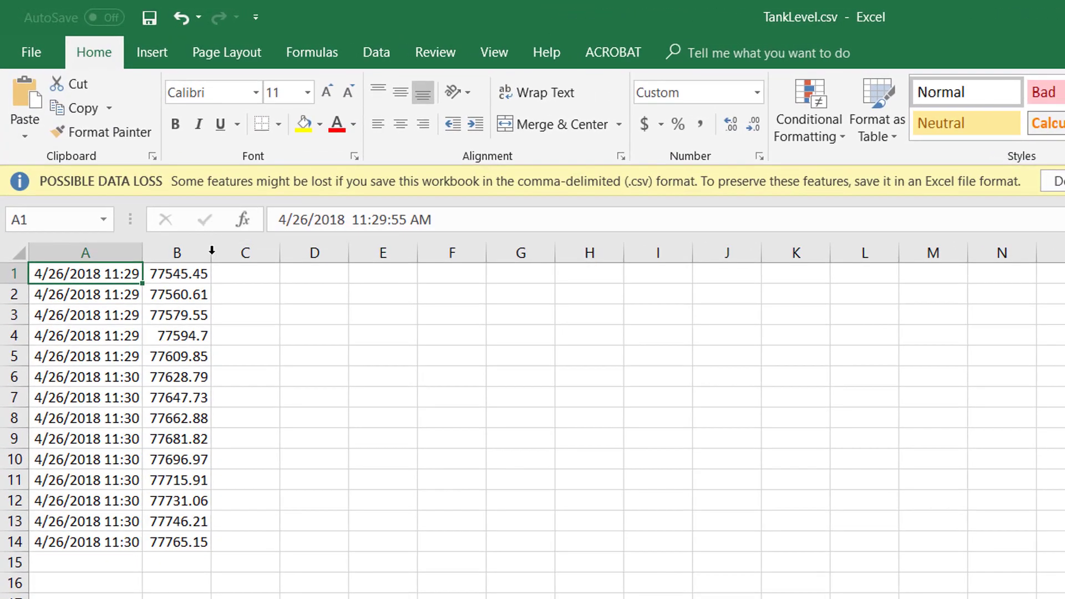
double_click(150, 180)
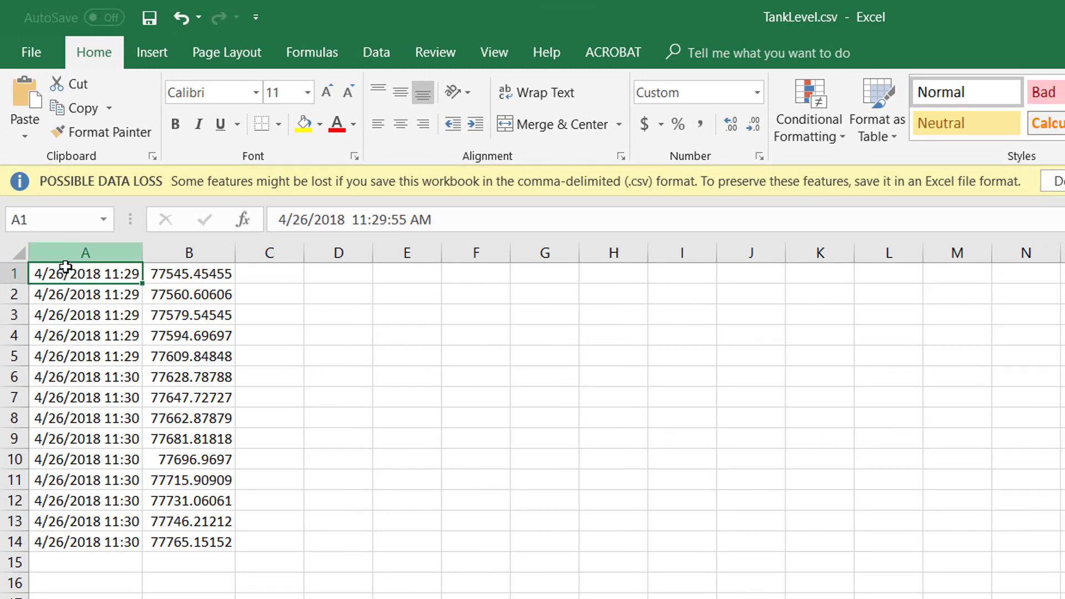
left_click(198, 274)
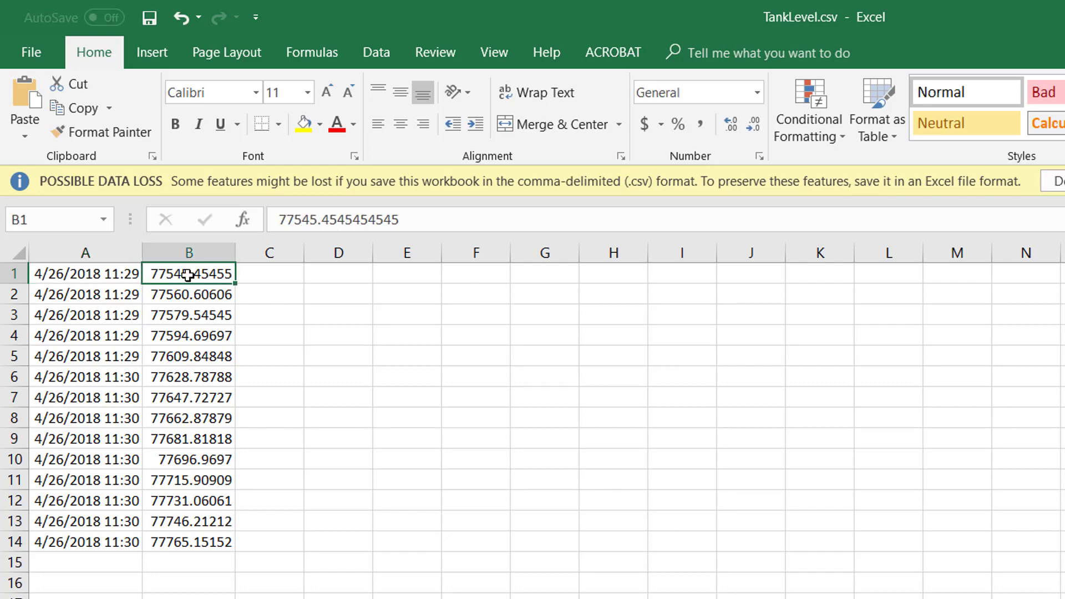